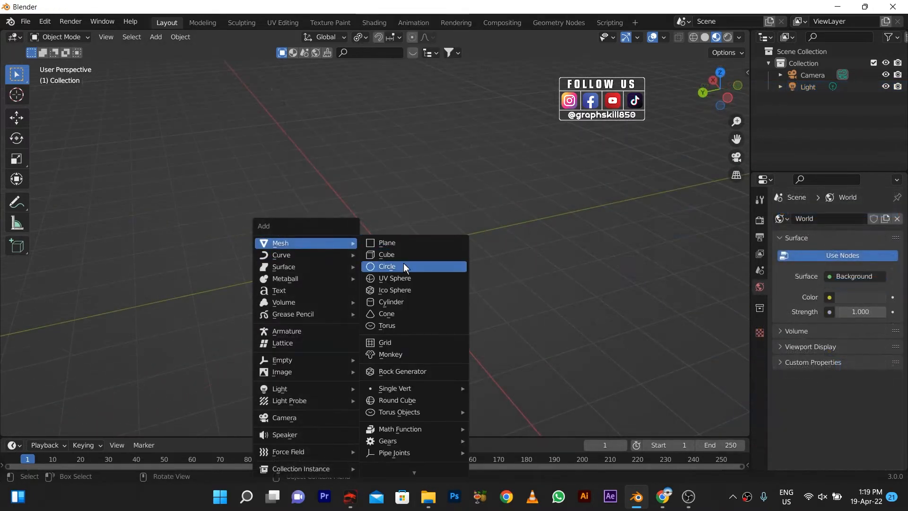
# Add a cube mesh and flatten it by scaling along Z to about 0.725
pyautogui.click(398, 255)
pyautogui.keyDown('shift'); pyautogui.moveTo(384, 263); pyautogui.dragTo(439, 222, button='middle'); pyautogui.keyUp('shift')
pyautogui.scroll(2, 445, 221)
pyautogui.press('s')
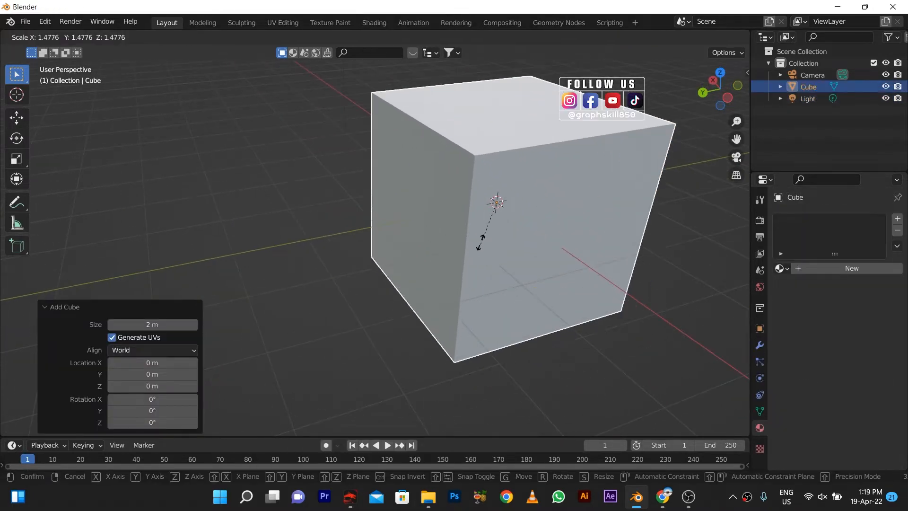
pyautogui.press('z')
pyautogui.click(468, 226)
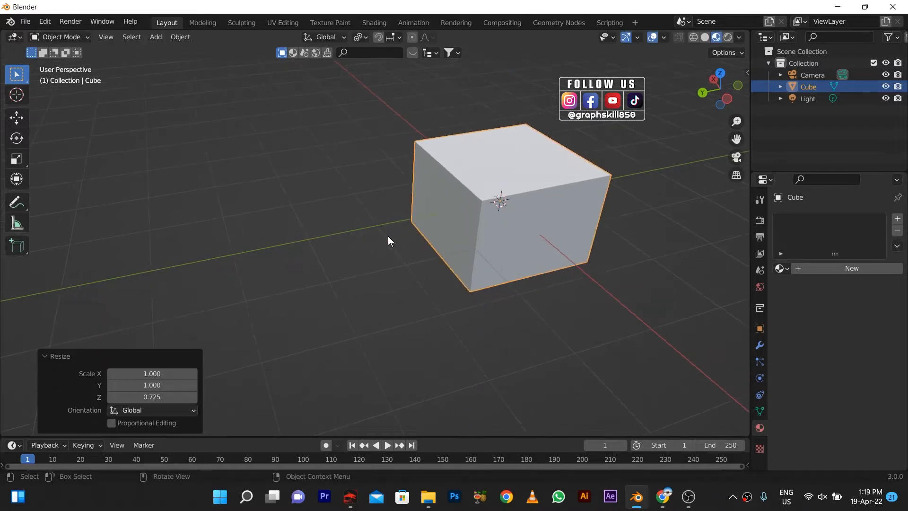
# In edit mode, cut five evenly spaced edge loops through the cube in each of its three directions
pyautogui.press('Tab')
pyautogui.hotkey('ctrl', 'r')
pyautogui.scroll(4, 522, 207)
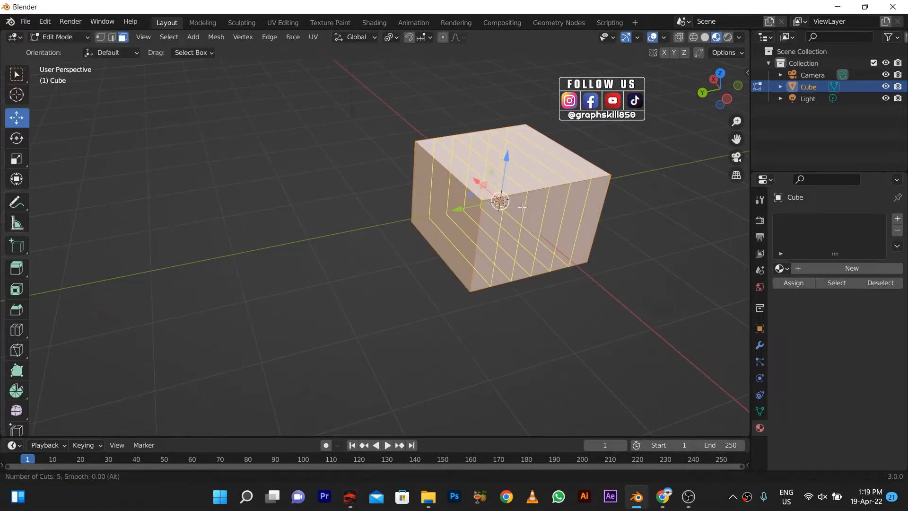
pyautogui.scroll(1, 523, 206)
pyautogui.click(523, 207)
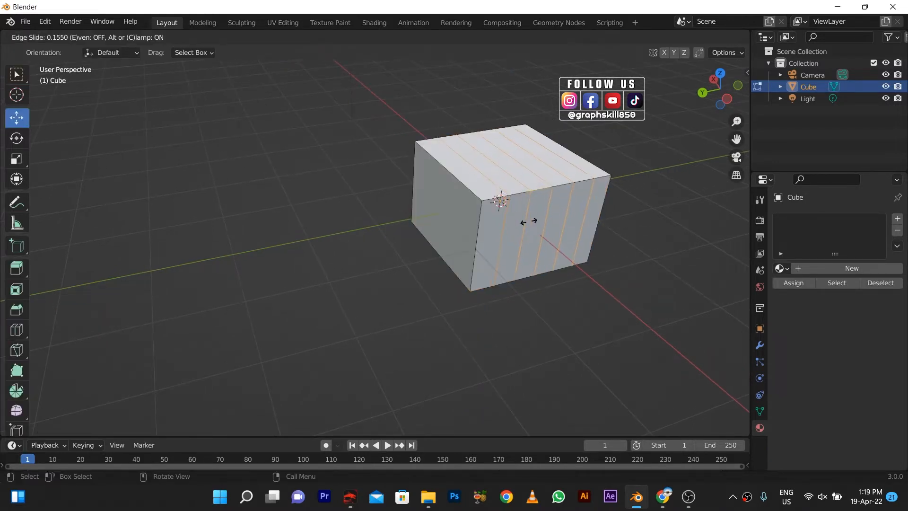
pyautogui.rightClick(528, 224)
pyautogui.hotkey('ctrl', 'r')
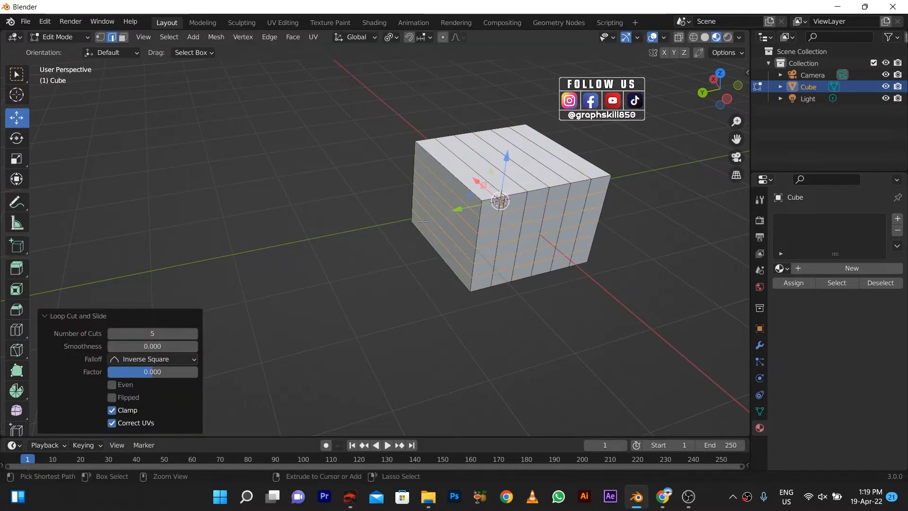
pyautogui.moveTo(421, 203); pyautogui.dragTo(434, 183, button='middle')
pyautogui.click(485, 225)
# In face select mode, select the second and fifth top faces of the second row from the cube's front edge
pyautogui.click(123, 37)
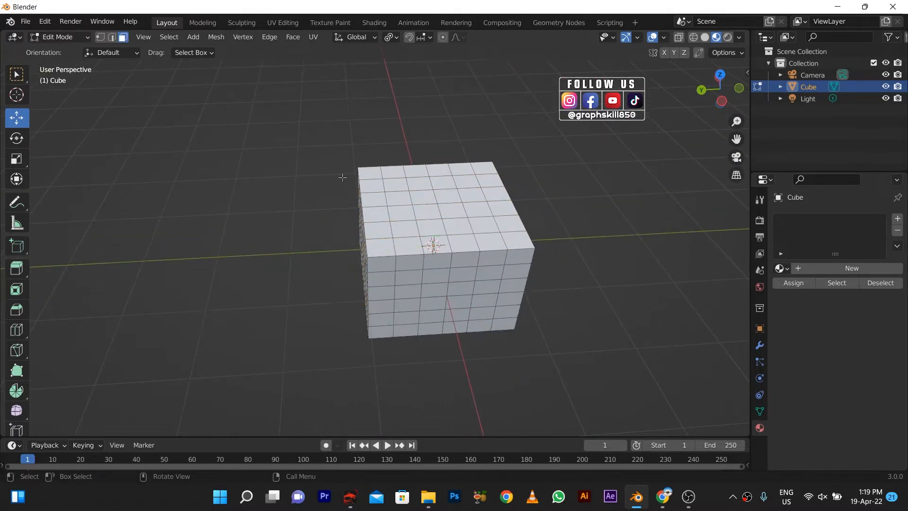
pyautogui.press('KP_7')
pyautogui.keyDown('shift'); pyautogui.moveTo(383, 337); pyautogui.dragTo(438, 298, button='middle'); pyautogui.keyUp('shift')
pyautogui.moveTo(438, 298); pyautogui.dragTo(464, 219, button='middle')
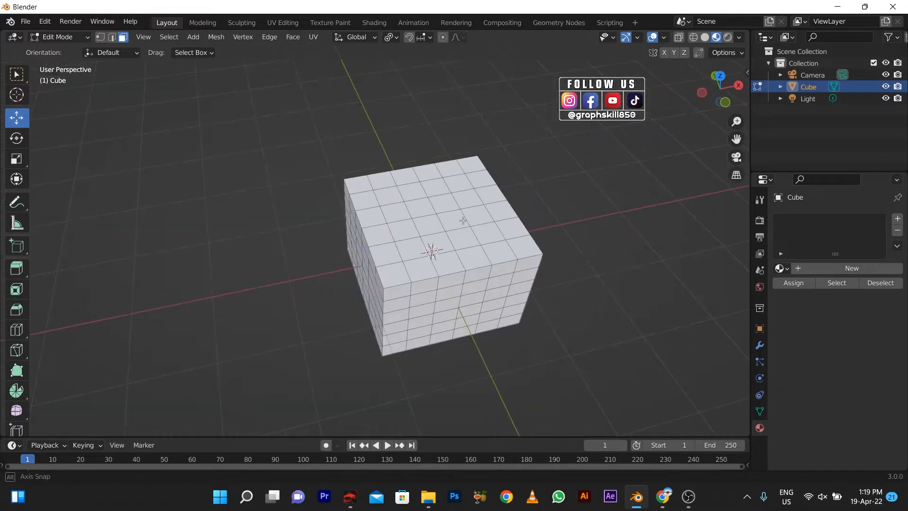
pyautogui.press('KP_7')
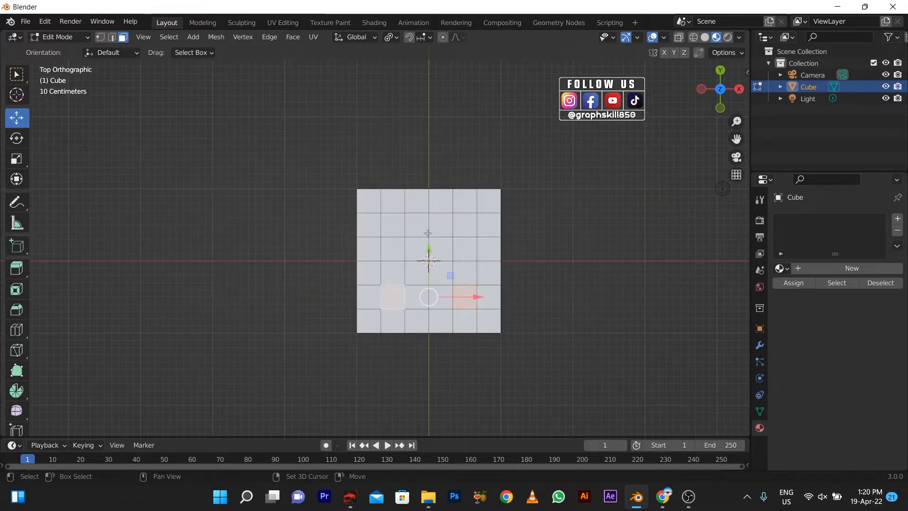
pyautogui.moveTo(437, 312); pyautogui.dragTo(430, 256, button='middle')
# Try extruding the two selected faces upward into prongs with scaled-down tips, and undo the attempt
pyautogui.press('e')
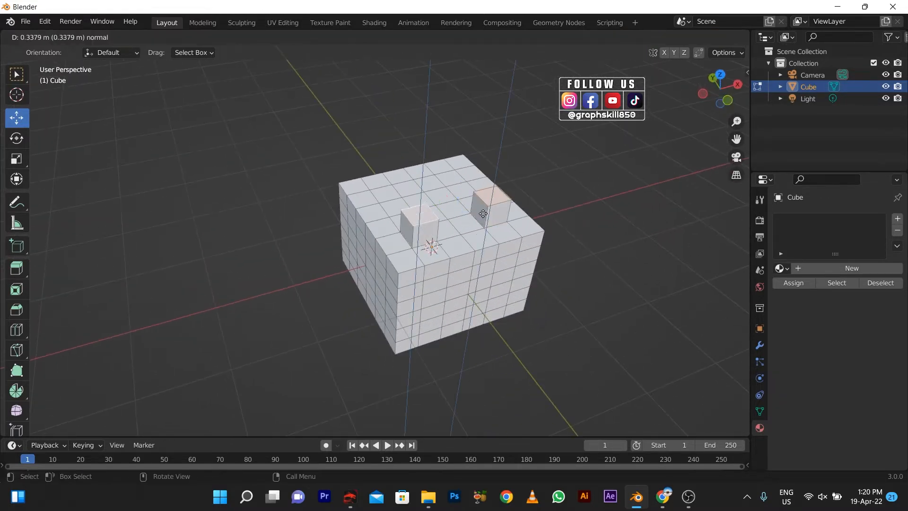
pyautogui.click(479, 185)
pyautogui.click(471, 184)
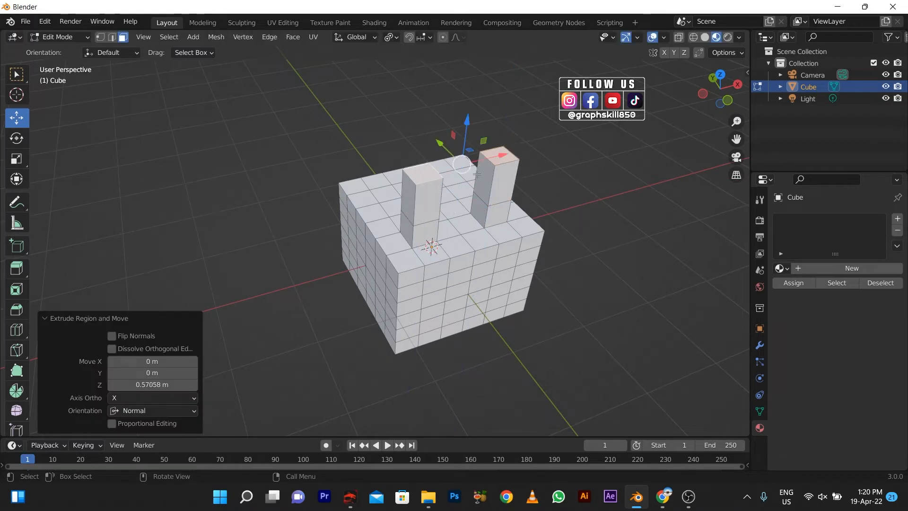
pyautogui.press('e')
pyautogui.click(462, 147)
pyautogui.press('s')
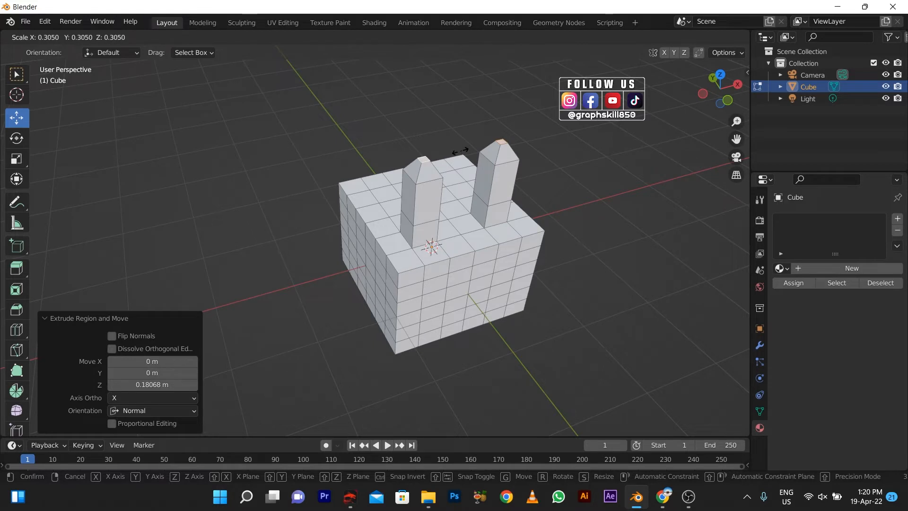
pyautogui.click(462, 149)
pyautogui.hotkey('ctrl', 'z')
pyautogui.hotkey('ctrl', 'z')
pyautogui.hotkey('ctrl', 'z')
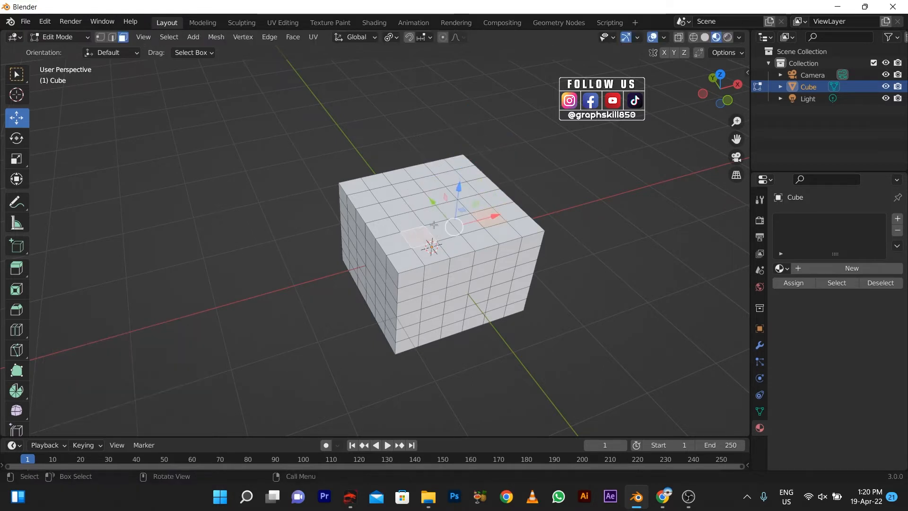
# Scale the two selected top faces along Y to about 0.63 to narrow the prong bases
pyautogui.press('KP_7')
pyautogui.scroll(2, 406, 346)
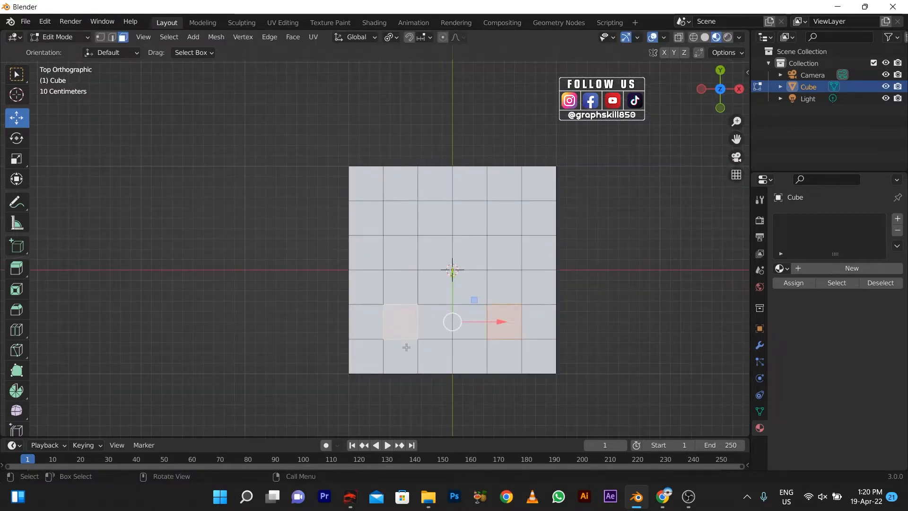
pyautogui.press('s')
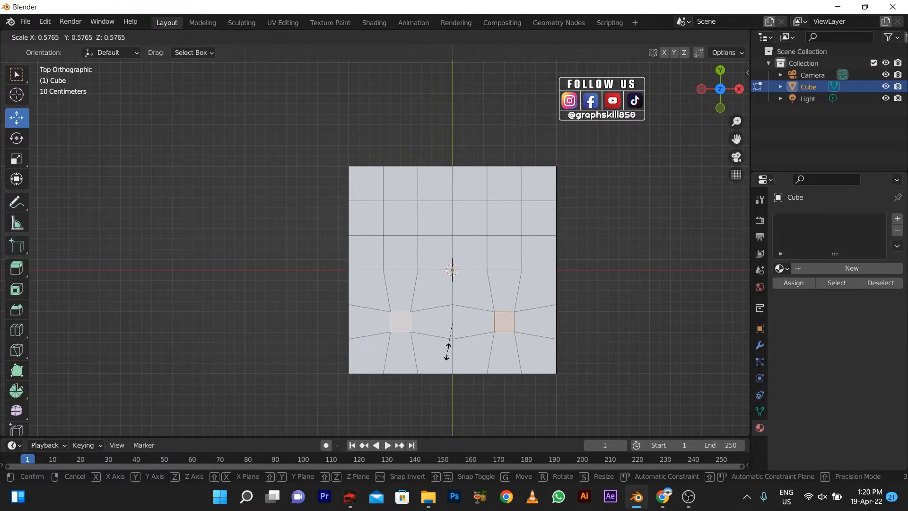
pyautogui.press('y')
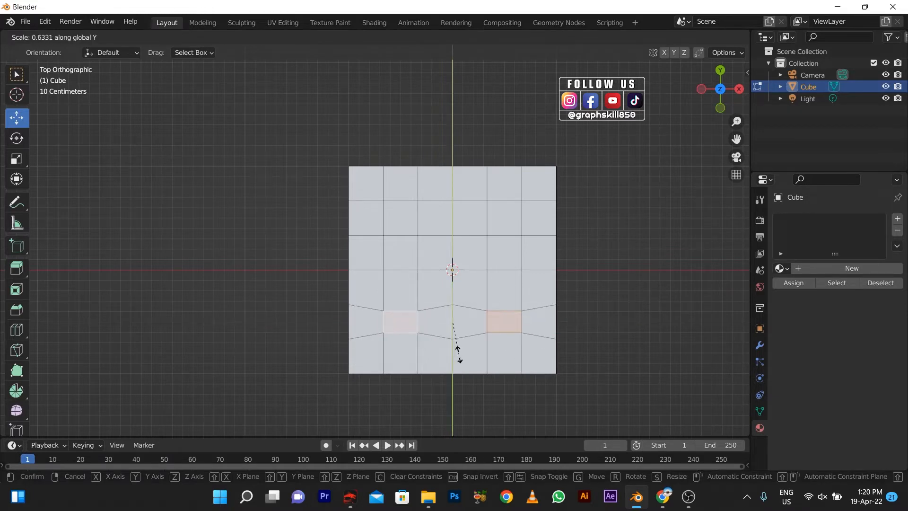
pyautogui.click(458, 352)
# Extrude the two narrowed faces upward in two stages, the second about 0.53 m, to form the pair of prongs
pyautogui.moveTo(456, 298); pyautogui.dragTo(434, 265, button='middle')
pyautogui.press('e')
pyautogui.click(498, 227)
pyautogui.press('e')
pyautogui.click(504, 145)
# Extrude a short tip on both prongs and taper it by scaling the end faces to about 0.398
pyautogui.scroll(-1, 475, 223)
pyautogui.press('e')
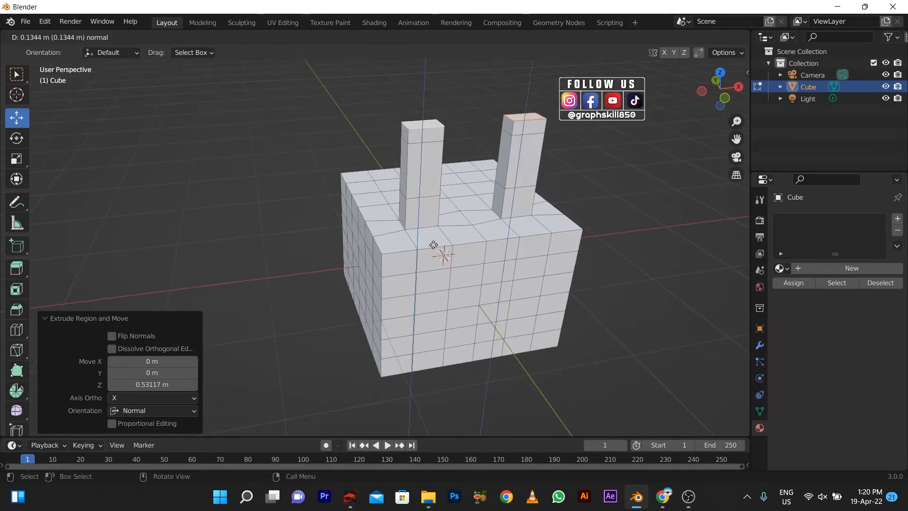
pyautogui.click(433, 245)
pyautogui.press('s')
pyautogui.click(433, 151)
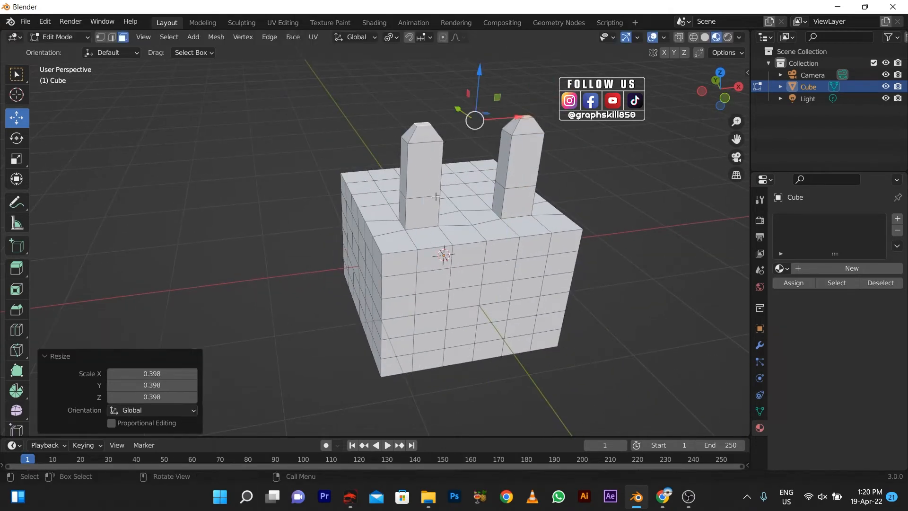
# Dissolve the top-surface vertex on the centre line one grid row behind the origin, merging its surrounding faces
pyautogui.moveTo(433, 151); pyautogui.dragTo(419, 188, button='middle')
pyautogui.press('KP_7')
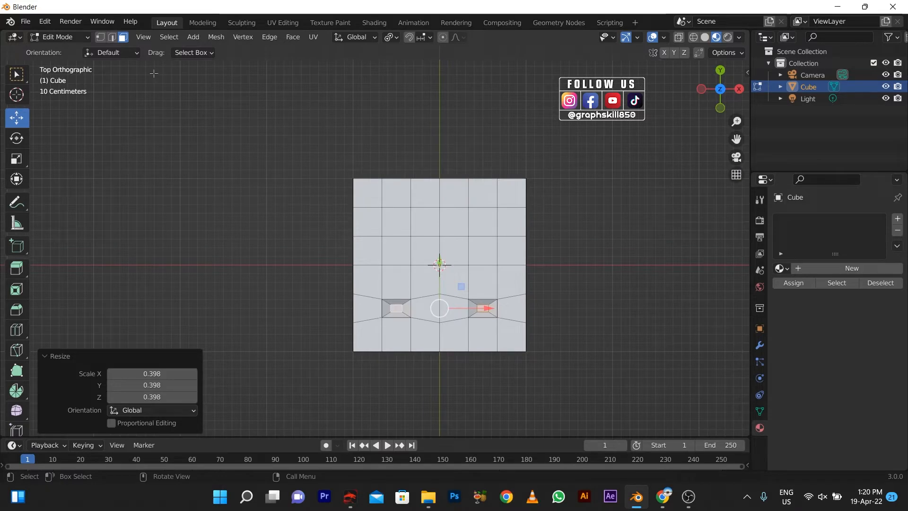
pyautogui.click(438, 237)
pyautogui.scroll(1, 413, 263)
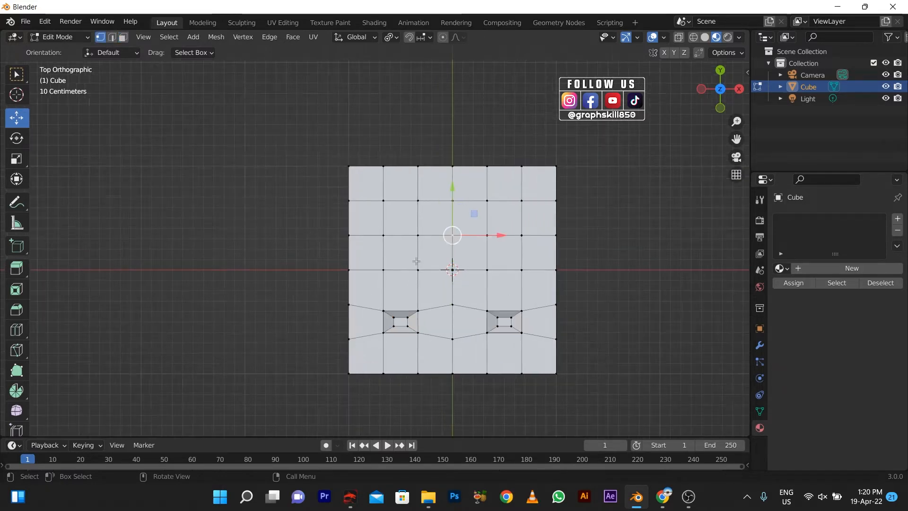
pyautogui.press('x')
pyautogui.click(426, 240)
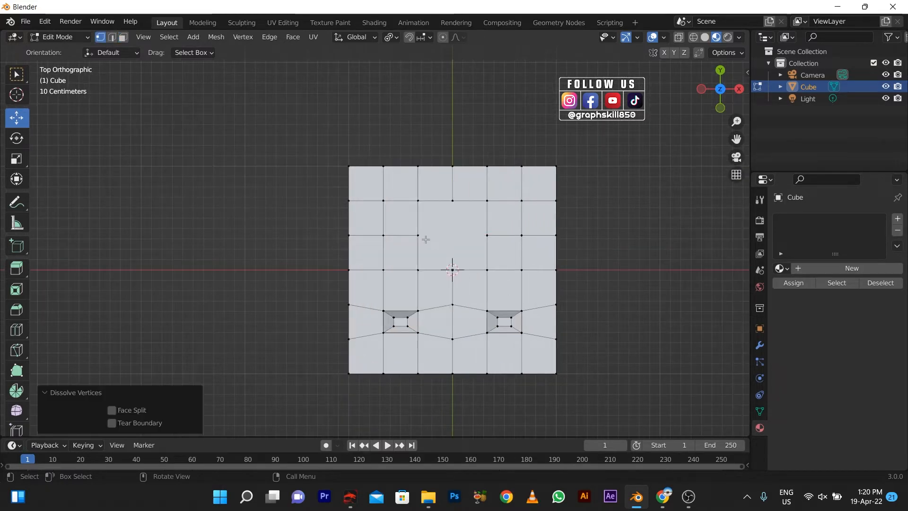
# Inset the merged square face on top by about 0.15 m
pyautogui.click(462, 201)
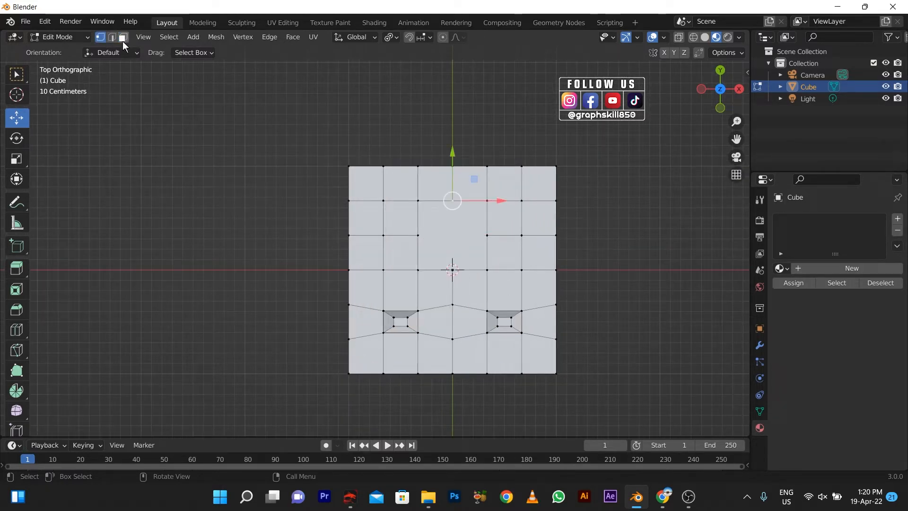
pyautogui.click(463, 222)
pyautogui.press('i')
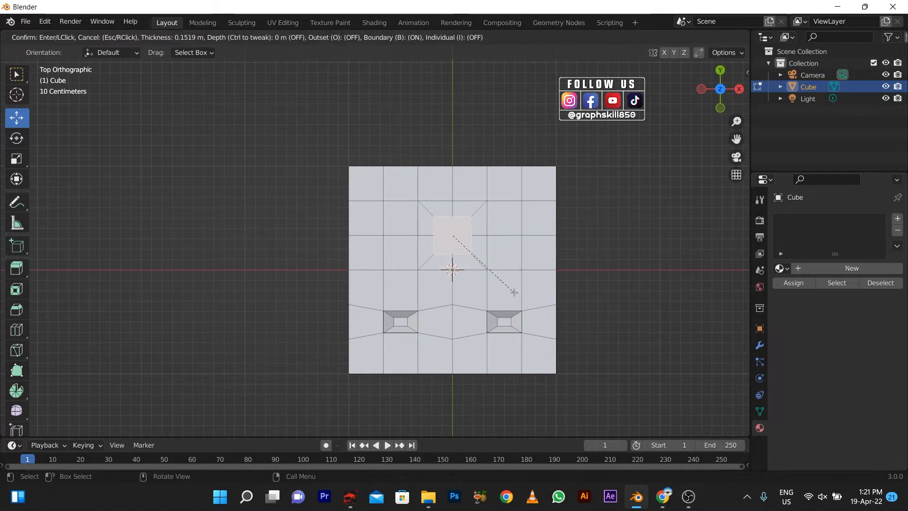
pyautogui.click(515, 290)
# Move the inset face about 0.137 m along Y and scale it along X to about 0.754
pyautogui.moveTo(451, 204); pyautogui.dragTo(447, 192)
pyautogui.press('s')
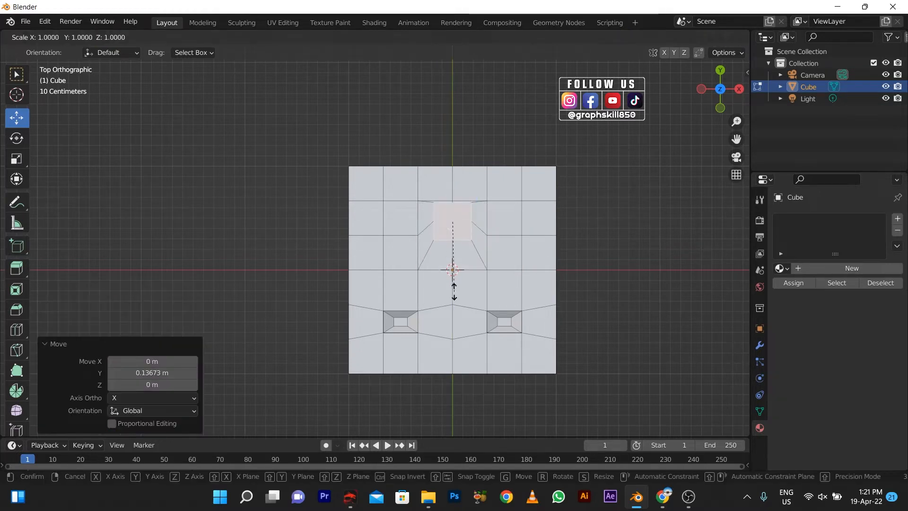
pyautogui.press('x')
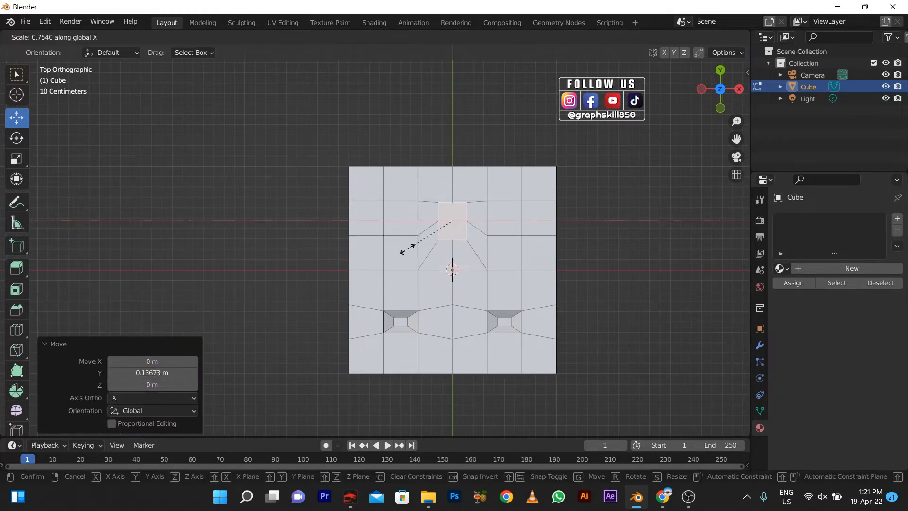
pyautogui.click(408, 249)
# Try extruding the inset face upward about 1.14 m, and undo the extrusion
pyautogui.moveTo(408, 249); pyautogui.dragTo(461, 189, button='middle')
pyautogui.scroll(-2, 402, 302)
pyautogui.press('e')
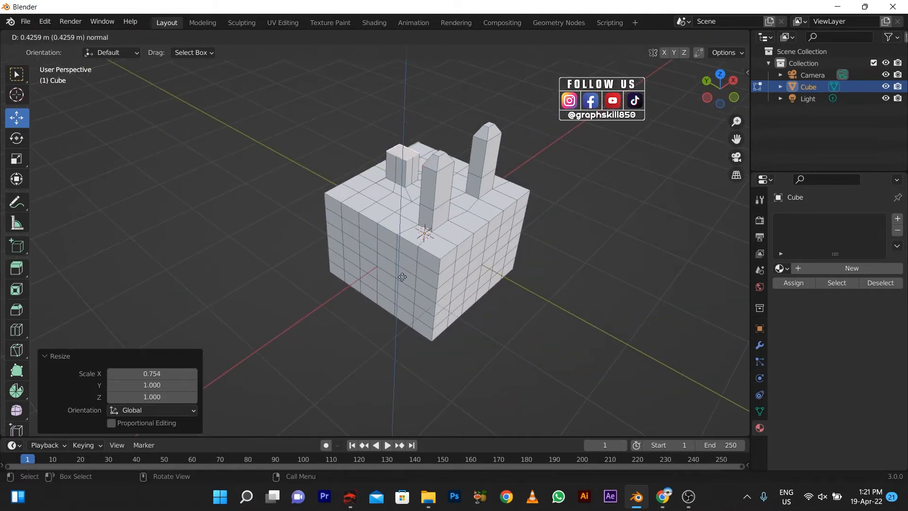
pyautogui.click(403, 226)
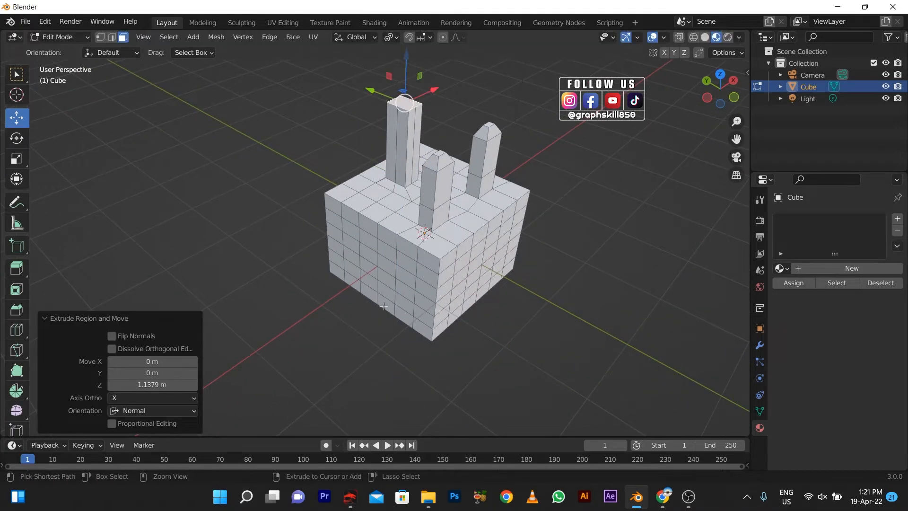
pyautogui.hotkey('ctrl', 'z')
# Extrude the inset face about 0.96 m into a third prong and give it a short tip tapered to about 0.253
pyautogui.press('KP_1')
pyautogui.press('e')
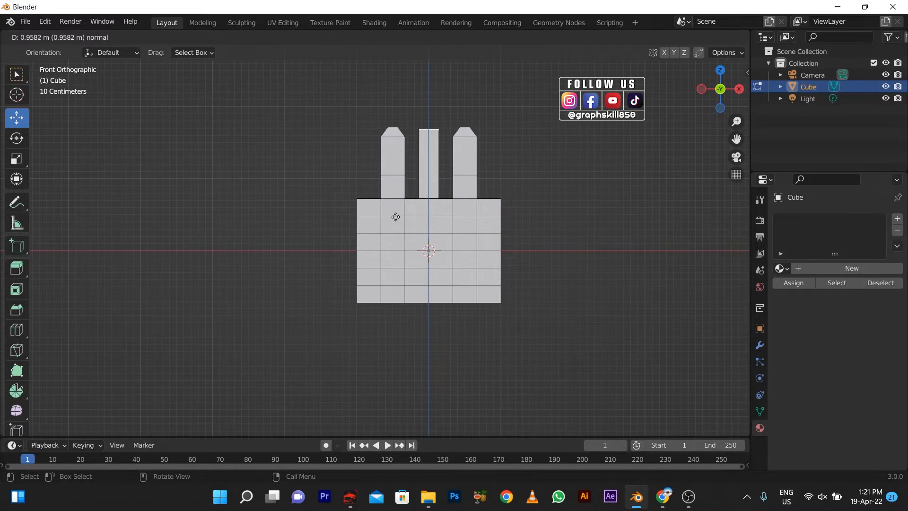
pyautogui.click(396, 218)
pyautogui.press('s')
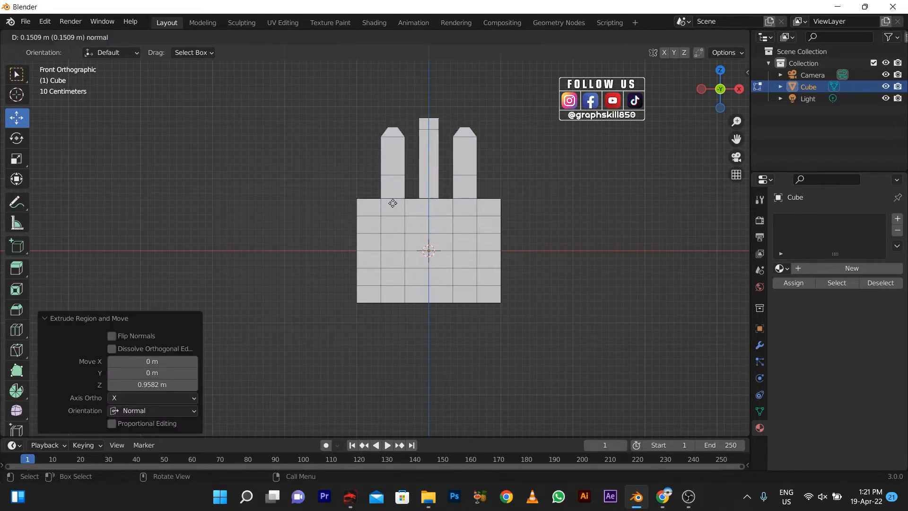
pyautogui.click(423, 138)
pyautogui.moveTo(369, 208); pyautogui.dragTo(397, 265, button='middle')
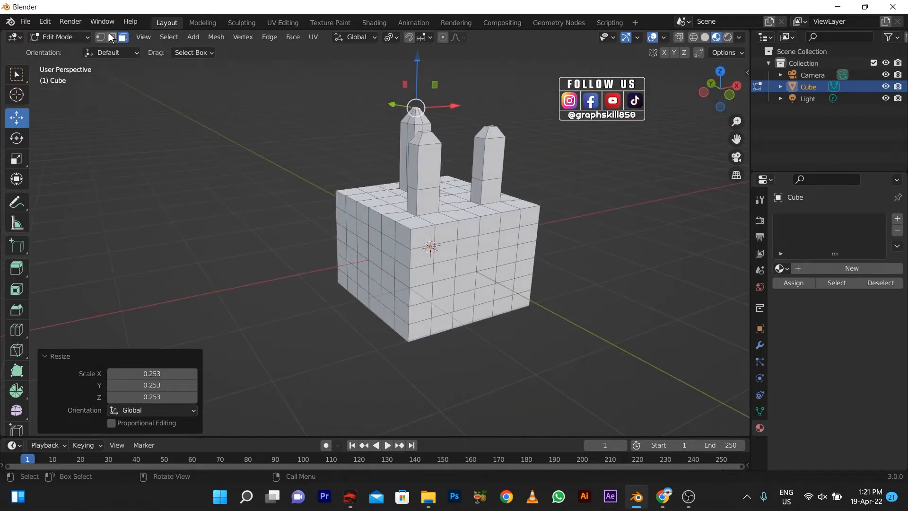
# Select the edge loops along the block's outer edges and bevel them about 0.132 m wide with 11 segments
pyautogui.hotkey('alt', 'a')
pyautogui.press('Tab')
pyautogui.press('Tab')
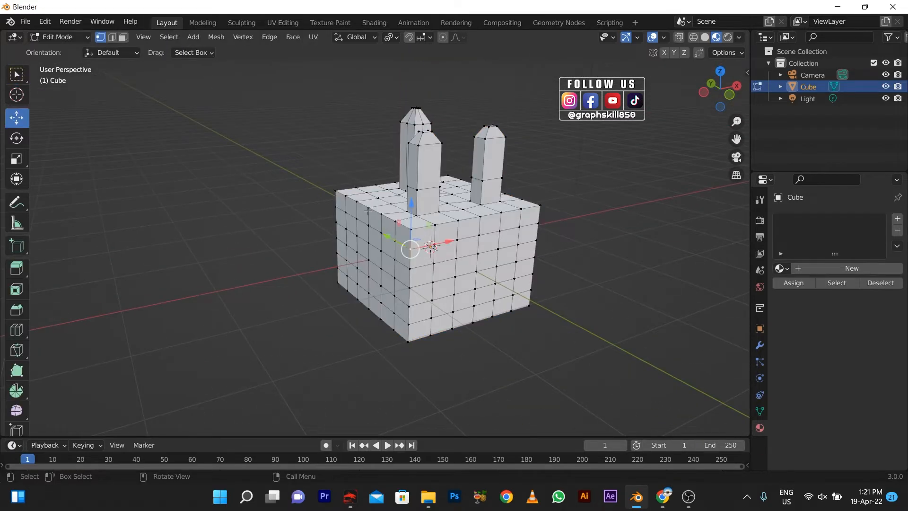
pyautogui.click(112, 38)
pyautogui.keyDown('alt'); pyautogui.click(391, 220); pyautogui.keyUp('alt')
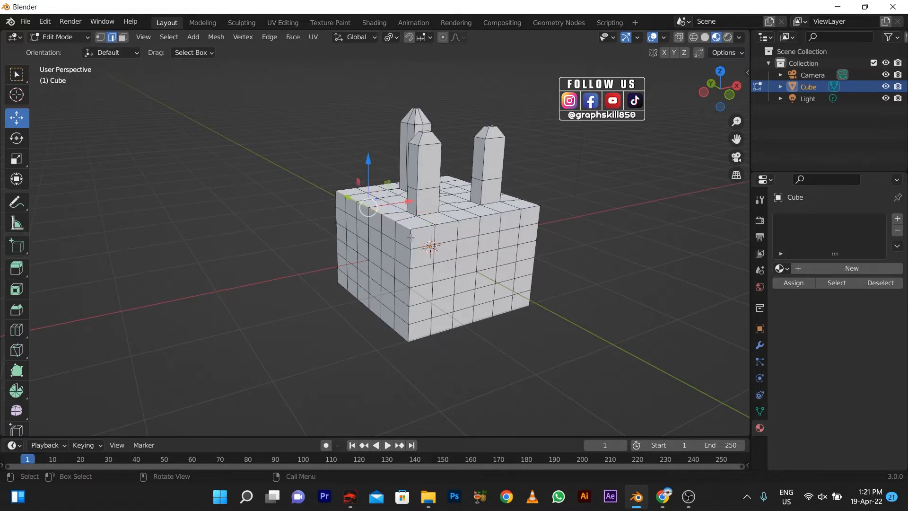
pyautogui.moveTo(411, 238); pyautogui.dragTo(323, 153, button='middle')
pyautogui.keyDown('alt'); pyautogui.click(410, 308); pyautogui.keyUp('alt')
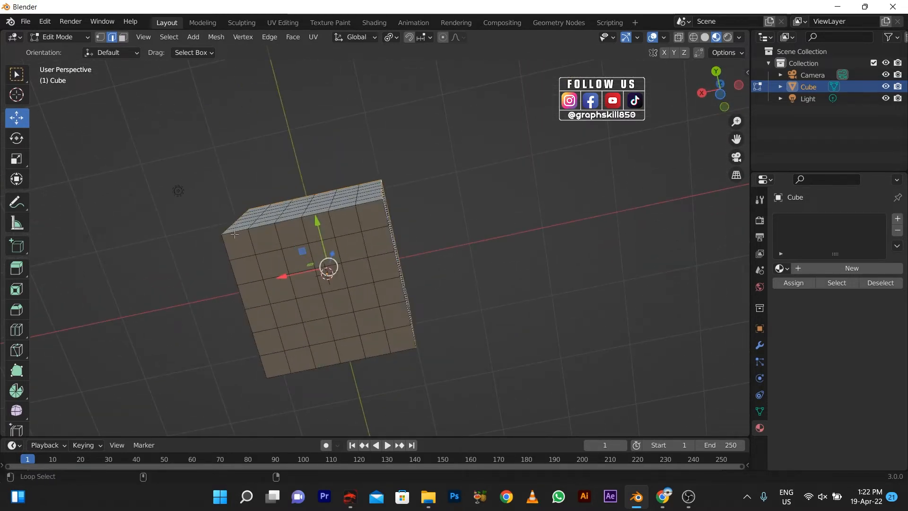
pyautogui.keyDown('alt'); pyautogui.click(223, 261); pyautogui.keyUp('alt')
pyautogui.keyDown('alt'); pyautogui.keyDown('shift'); pyautogui.click(225, 246); pyautogui.keyUp('shift'); pyautogui.keyUp('alt')
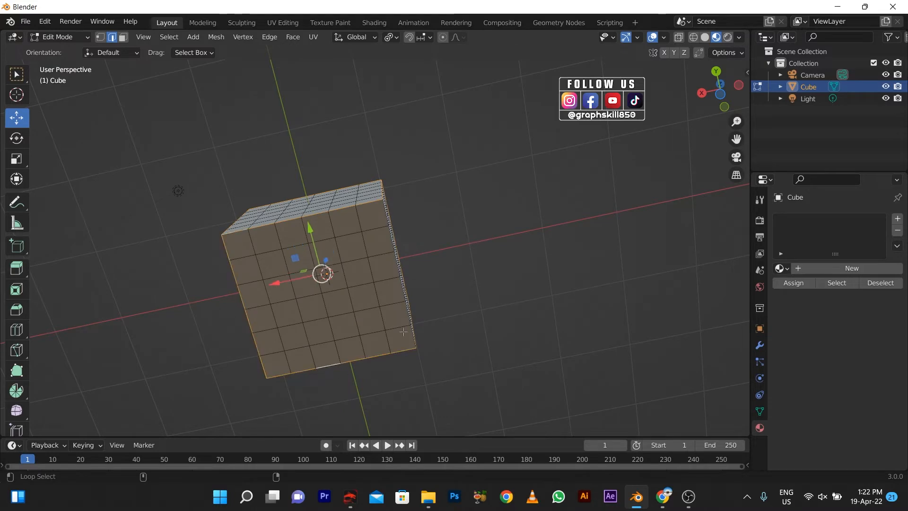
pyautogui.moveTo(403, 332); pyautogui.dragTo(473, 398, button='middle')
pyautogui.hotkey('ctrl', 'b')
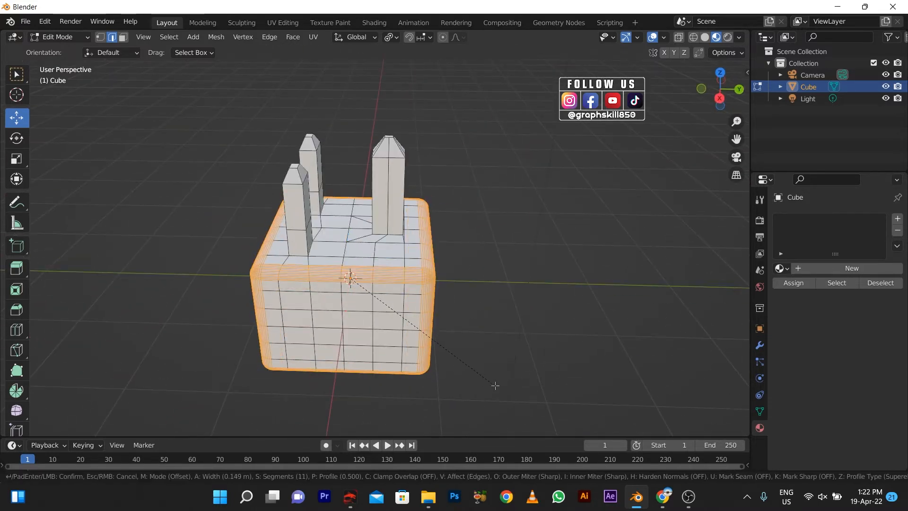
pyautogui.click(492, 379)
pyautogui.moveTo(492, 378); pyautogui.dragTo(504, 353, button='middle')
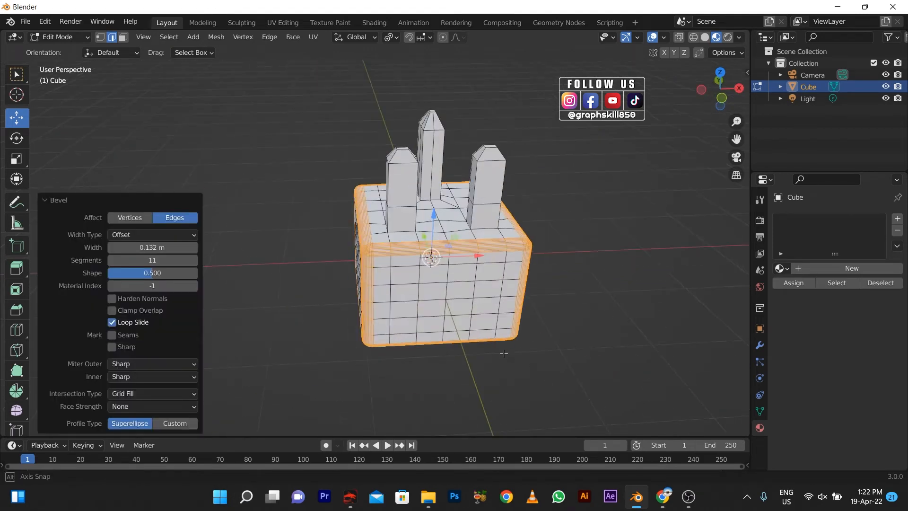
# Return to Object Mode and add a new material to the cube for the plug body
pyautogui.press('Tab')
pyautogui.moveTo(392, 322); pyautogui.dragTo(440, 303, button='middle')
pyautogui.click(897, 219)
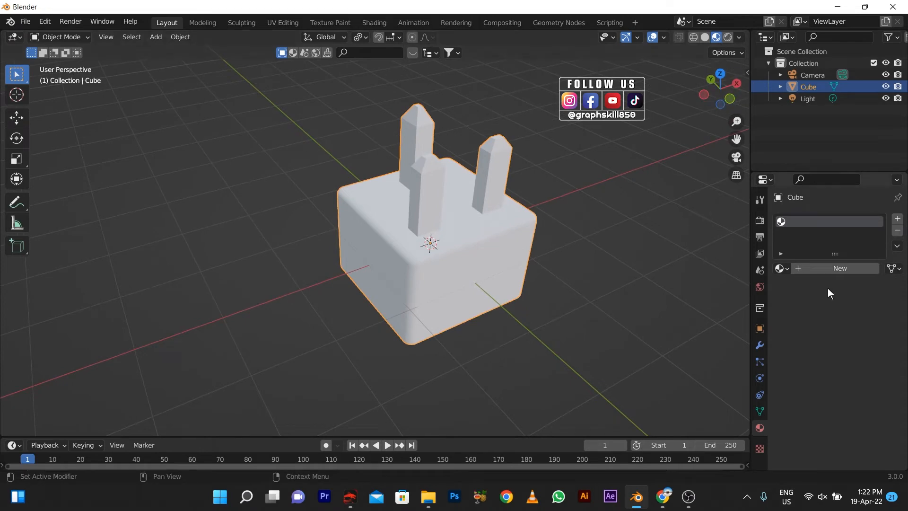
pyautogui.click(837, 269)
# Select the upper sections and tips of the two shorter prongs and assign a new second material to them
pyautogui.press('Tab')
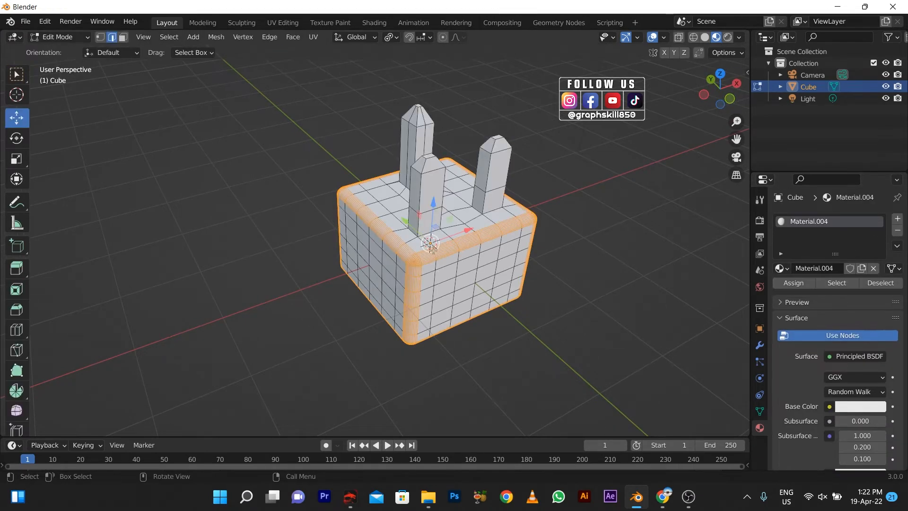
pyautogui.click(429, 158)
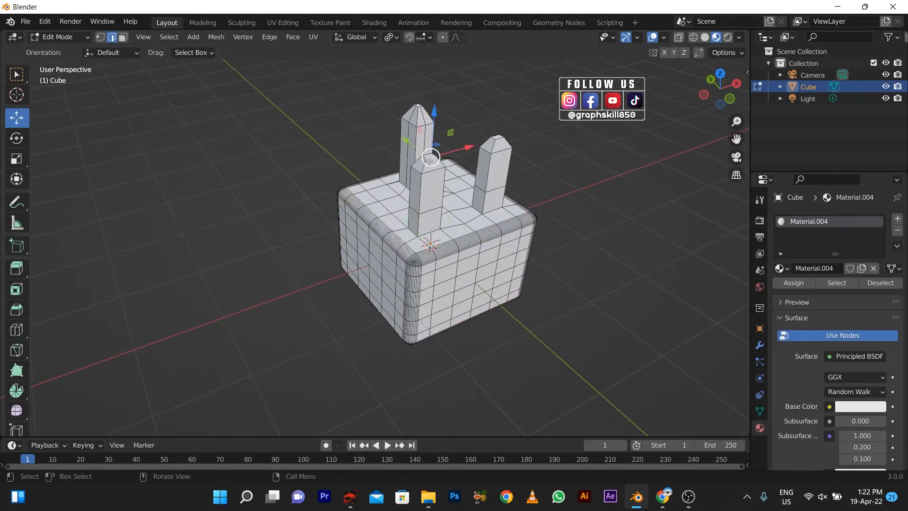
pyautogui.click(124, 38)
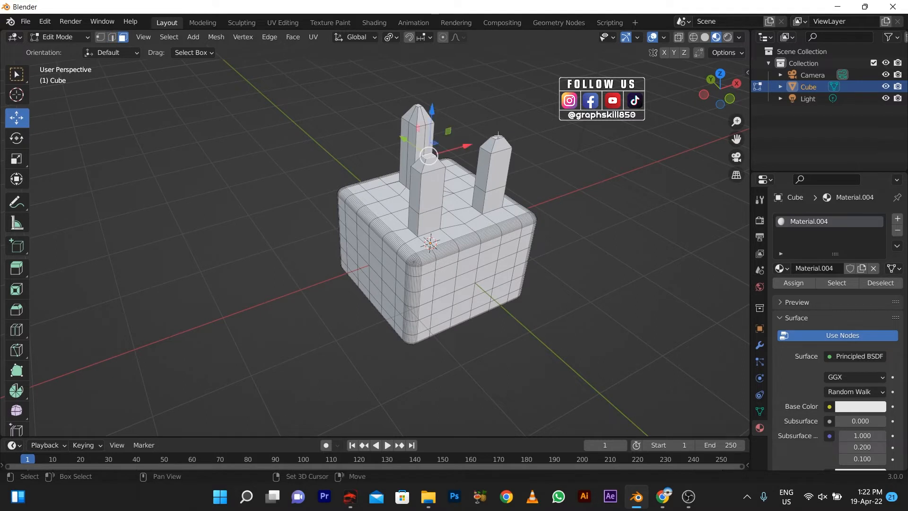
pyautogui.press('ctrl+KP_Add')
pyautogui.press('ctrl+KP_Add')
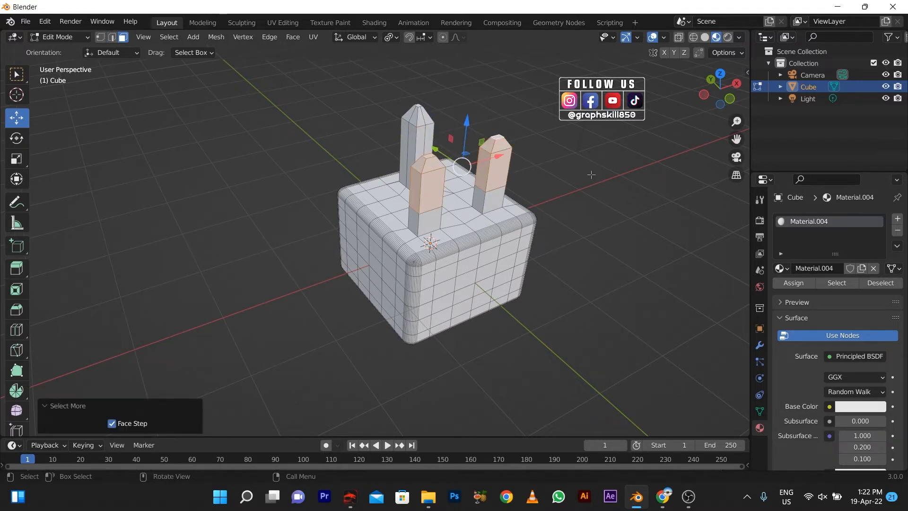
pyautogui.click(898, 219)
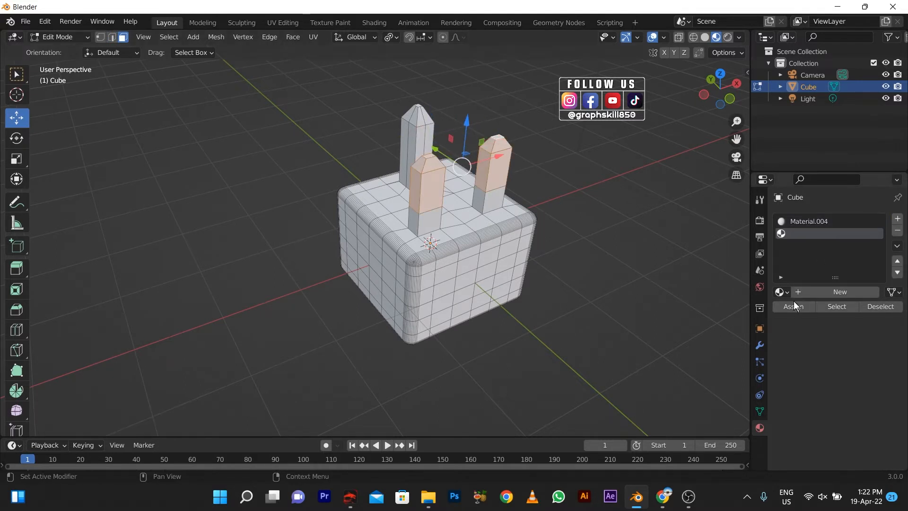
pyautogui.click(833, 292)
# Set the second material's metallic to 1.000 and its roughness to 0.225
pyautogui.scroll(-7, 850, 379)
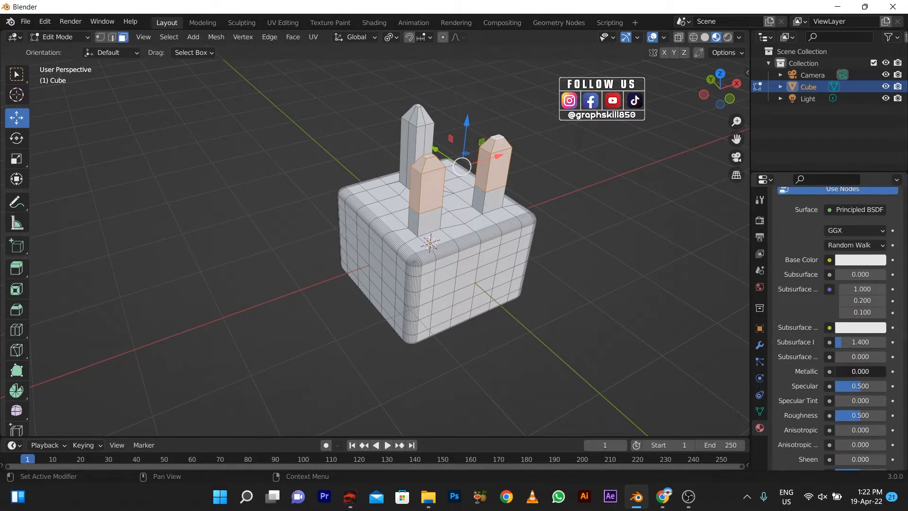
pyautogui.moveTo(850, 371); pyautogui.dragTo(885, 371)
pyautogui.click(540, 325)
pyautogui.moveTo(427, 303); pyautogui.dragTo(465, 287, button='middle')
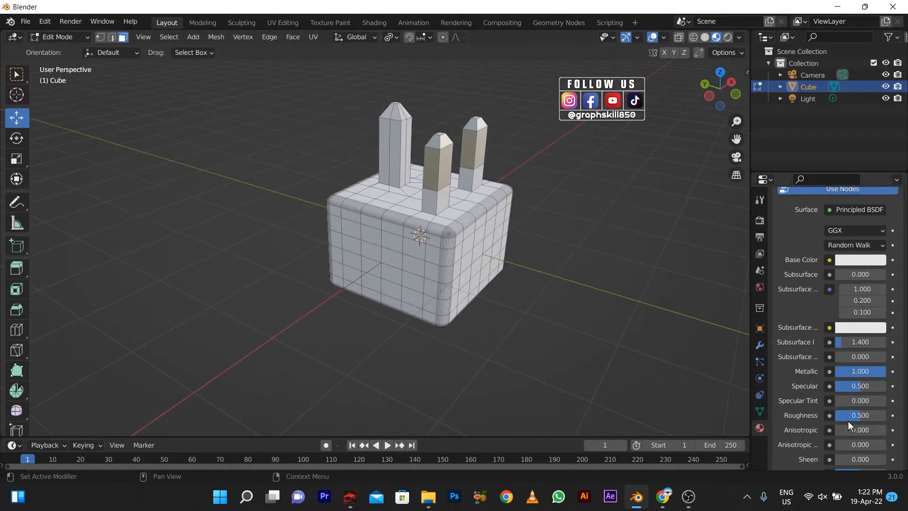
pyautogui.moveTo(860, 415); pyautogui.dragTo(847, 415)
pyautogui.moveTo(531, 337); pyautogui.dragTo(472, 353, button='middle')
pyautogui.press('Tab')
pyautogui.moveTo(393, 270)
pyautogui.mouseDown(button='middle')
pyautogui.moveTo(347, 176)
pyautogui.moveTo(390, 308)
pyautogui.moveTo(355, 250)
pyautogui.moveTo(394, 296)
pyautogui.mouseUp(button='middle')
# Add a loop cut around the tallest prong about a third of the way up from its base
pyautogui.press('Tab')
pyautogui.scroll(1, 416, 237)
pyautogui.hotkey('ctrl', 'r')
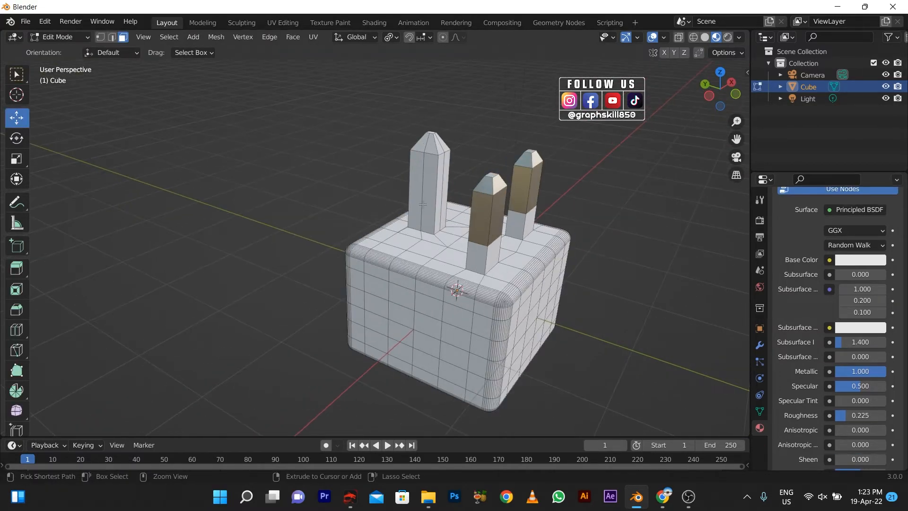
pyautogui.click(426, 207)
pyautogui.click(424, 220)
pyautogui.moveTo(424, 220); pyautogui.dragTo(486, 223, button='middle')
# Select the tallest prong's faces above the loop cut and assign a new third material to them
pyautogui.click(122, 39)
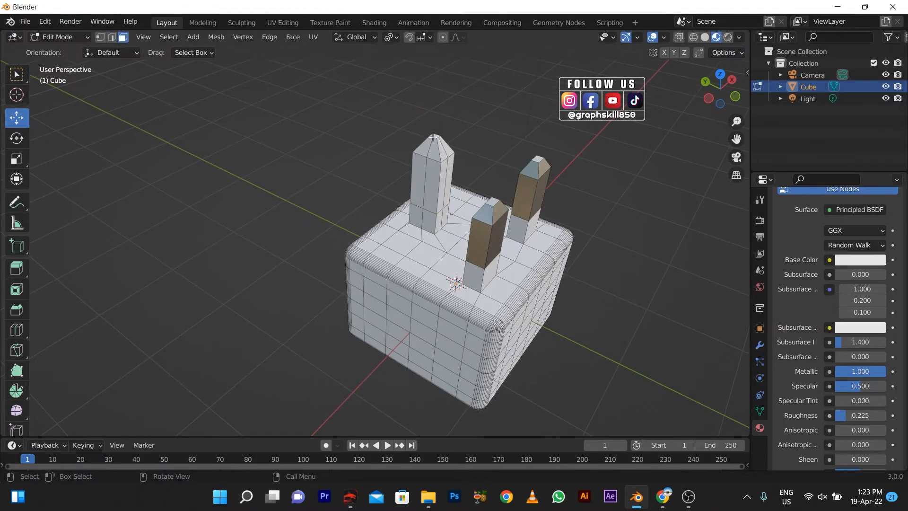
pyautogui.click(434, 136)
pyautogui.press('ctrl+KP_Add')
pyautogui.press('ctrl+KP_Add')
pyautogui.scroll(10, 839, 256)
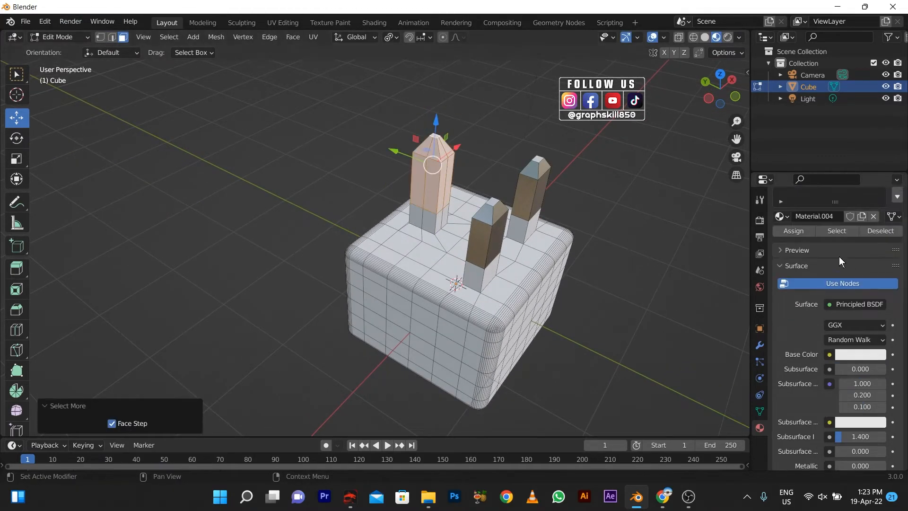
pyautogui.click(897, 218)
pyautogui.click(793, 307)
pyautogui.click(819, 293)
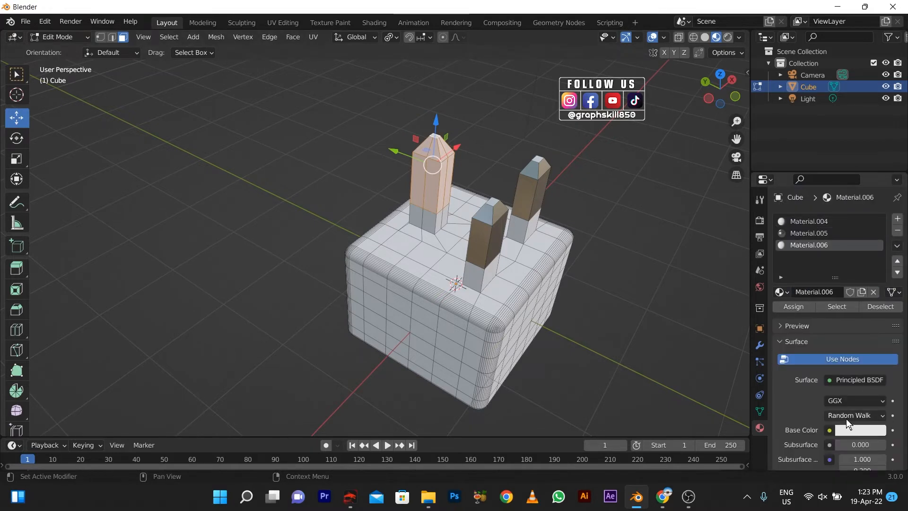
# Give the third material a yellow base color and set its metallic to 1.000
pyautogui.click(846, 420)
pyautogui.click(829, 308)
pyautogui.scroll(-5, 841, 373)
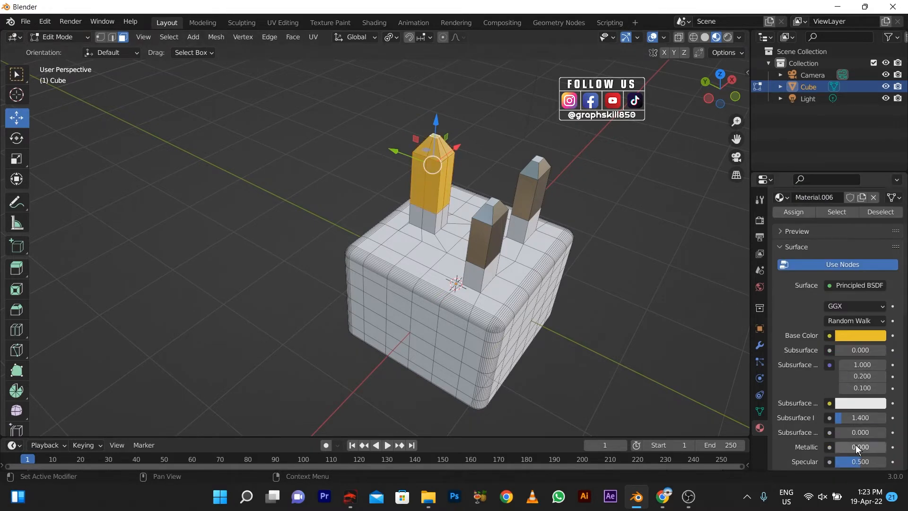
pyautogui.moveTo(856, 447); pyautogui.dragTo(886, 447)
pyautogui.click(629, 227)
pyautogui.moveTo(630, 227); pyautogui.dragTo(587, 200, button='middle')
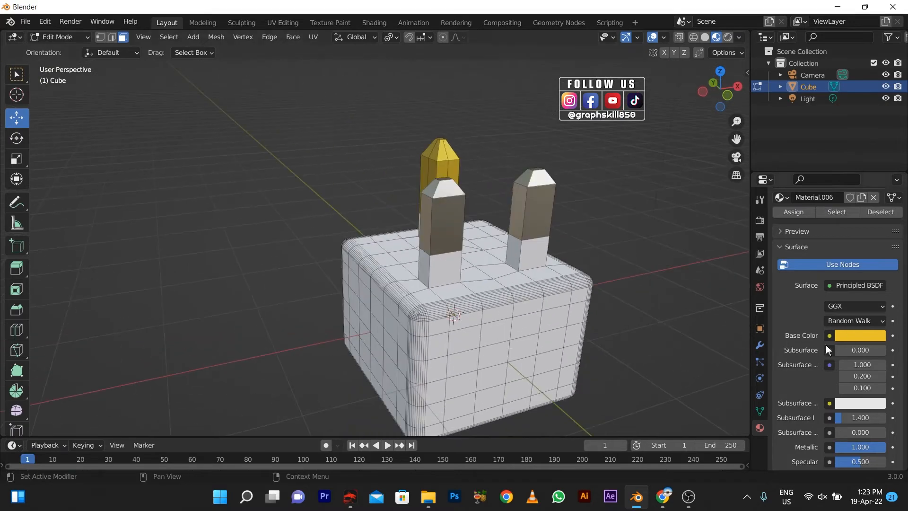
# Shift the third material's base color to a brighter orange-yellow and set its roughness to 0.225
pyautogui.click(844, 335)
pyautogui.moveTo(877, 174); pyautogui.dragTo(877, 165)
pyautogui.moveTo(804, 223); pyautogui.dragTo(808, 235)
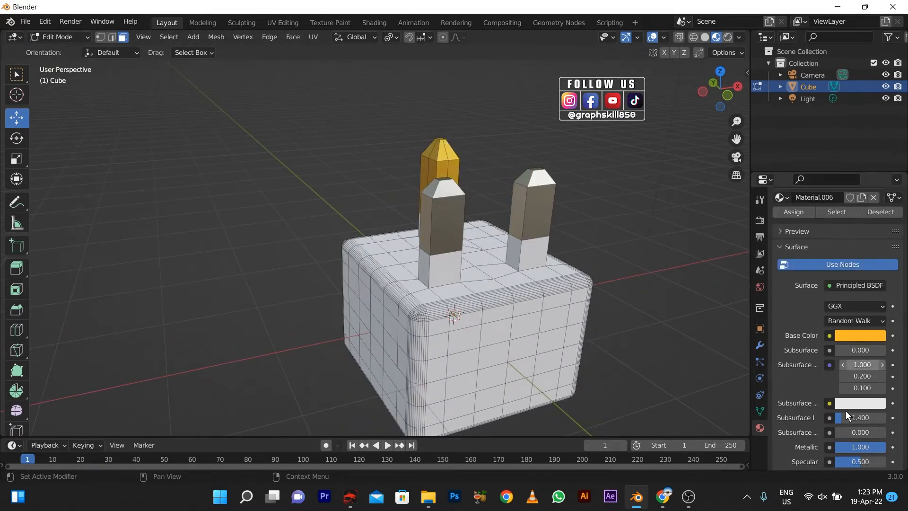
pyautogui.scroll(-5, 845, 410)
pyautogui.moveTo(851, 397); pyautogui.dragTo(846, 396)
pyautogui.moveTo(388, 260); pyautogui.dragTo(369, 274, button='middle')
pyautogui.press('Tab')
# Refine the third material's base color to gold with hue 0.124, saturation 0.934 and value 1.000
pyautogui.click(849, 229)
pyautogui.moveTo(805, 126); pyautogui.dragTo(800, 120)
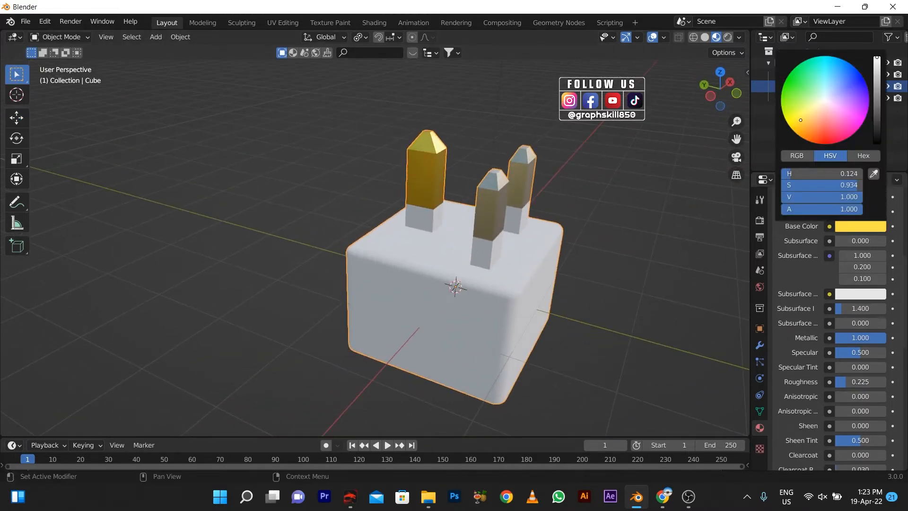
pyautogui.moveTo(878, 78); pyautogui.dragTo(878, 57)
pyautogui.moveTo(662, 221); pyautogui.dragTo(615, 239, button='middle')
# Set the plug body material's metallic to 0.174 and its roughness to 0.000
pyautogui.scroll(9, 848, 263)
pyautogui.click(815, 205)
pyautogui.scroll(-10, 837, 342)
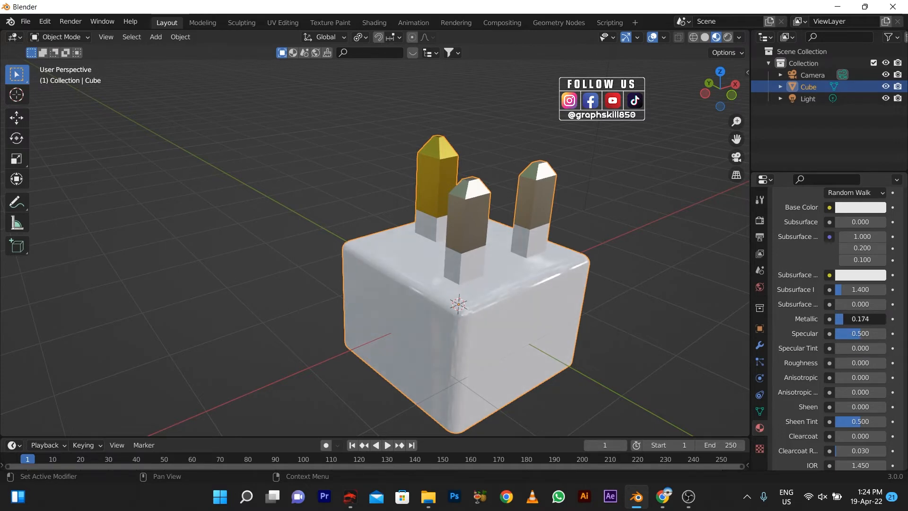
pyautogui.scroll(-5, 415, 261)
pyautogui.scroll(2, 457, 251)
# Try dissolving a block of six faces on the body's front side into a single face
pyautogui.press('Tab')
pyautogui.scroll(-1, 455, 288)
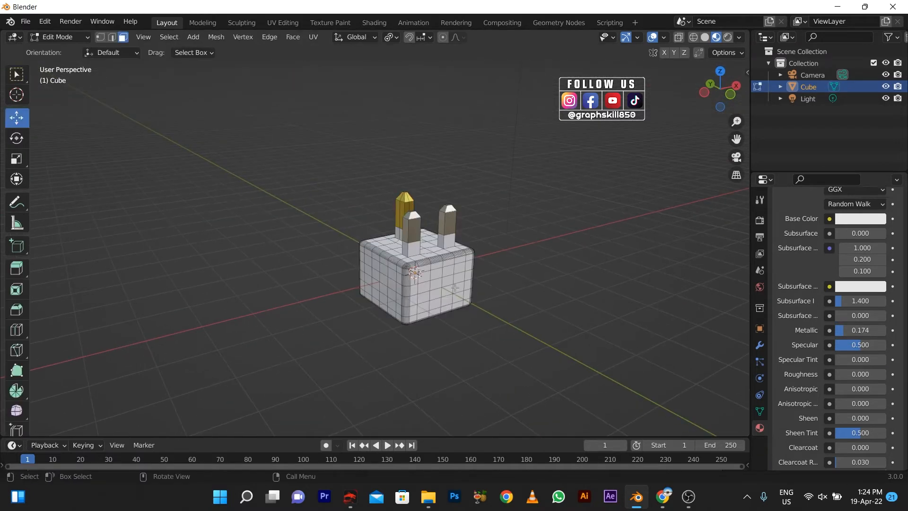
pyautogui.scroll(2, 455, 287)
pyautogui.click(511, 308)
pyautogui.press('KP_1')
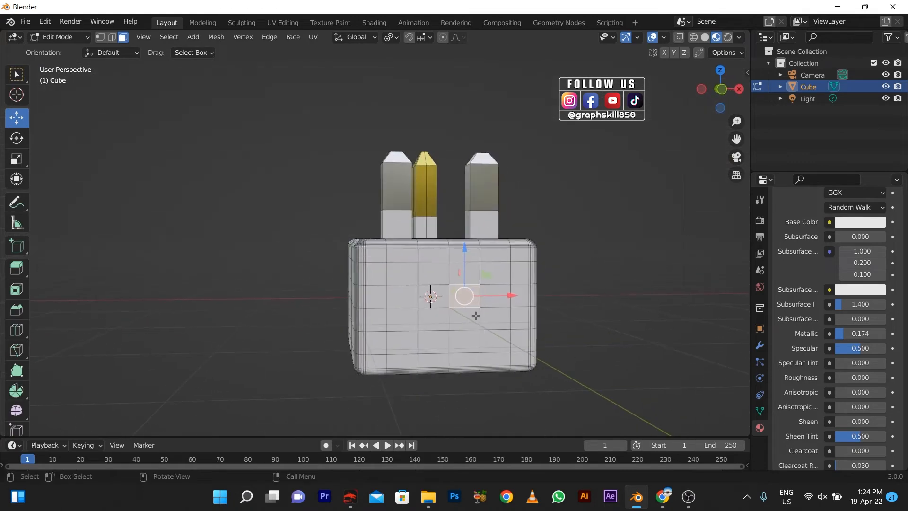
pyautogui.keyDown('shift'); pyautogui.click(488, 294); pyautogui.keyUp('shift')
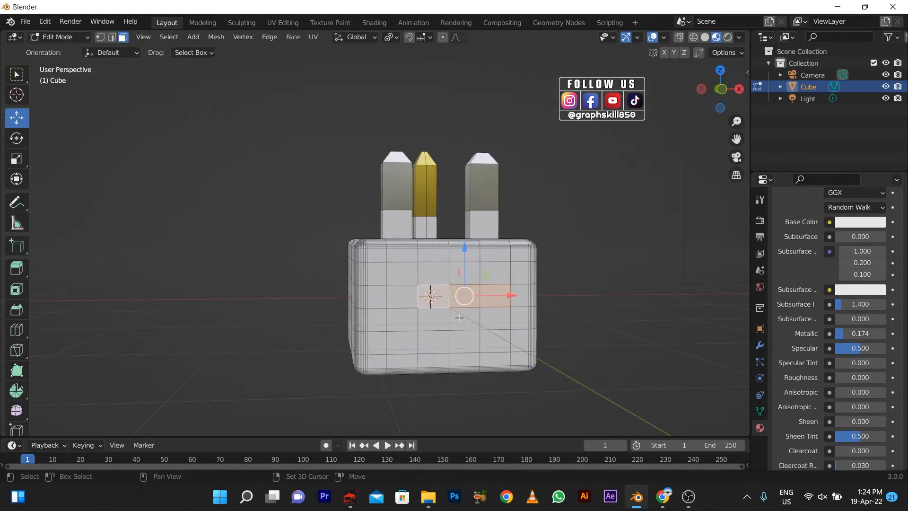
pyautogui.keyDown('shift'); pyautogui.click(429, 321); pyautogui.keyUp('shift')
pyautogui.keyDown('shift'); pyautogui.click(498, 318); pyautogui.keyUp('shift')
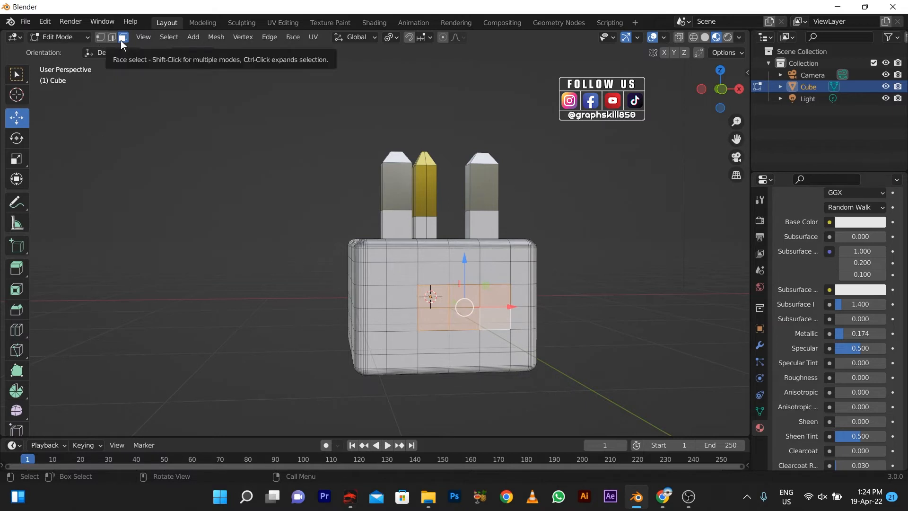
pyautogui.press('x')
pyautogui.click(351, 214)
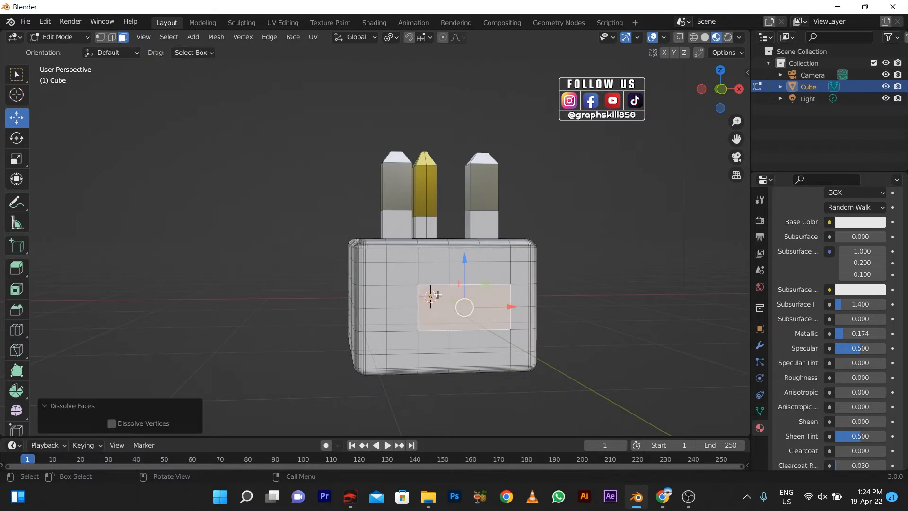
pyautogui.hotkey('ctrl', 'z')
# Select the central four-by-two block of faces on the body's front side and inset it about 0.155 m
pyautogui.press('KP_1')
pyautogui.scroll(1, 430, 301)
pyautogui.click(395, 311)
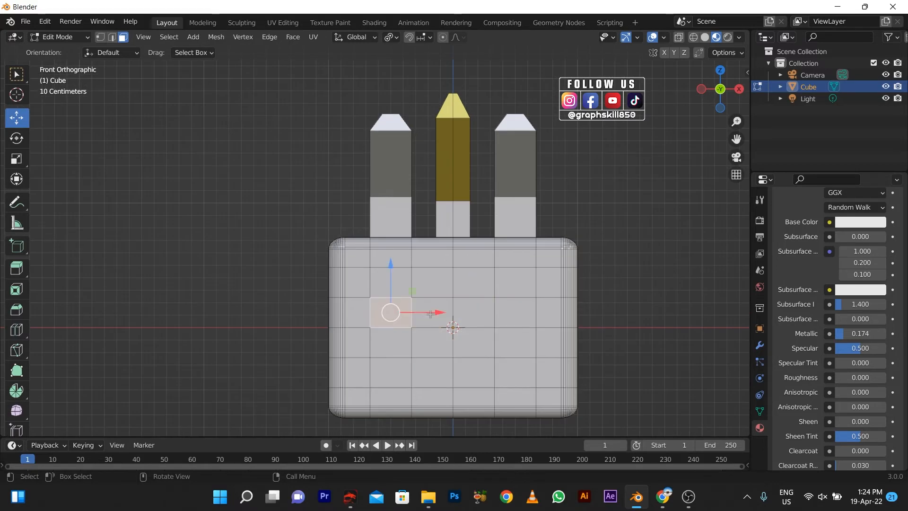
pyautogui.keyDown('shift'); pyautogui.click(431, 313); pyautogui.keyUp('shift')
pyautogui.keyDown('shift'); pyautogui.click(476, 305); pyautogui.keyUp('shift')
pyautogui.keyDown('shift'); pyautogui.click(473, 342); pyautogui.keyUp('shift')
pyautogui.keyDown('shift'); pyautogui.click(431, 341); pyautogui.keyUp('shift')
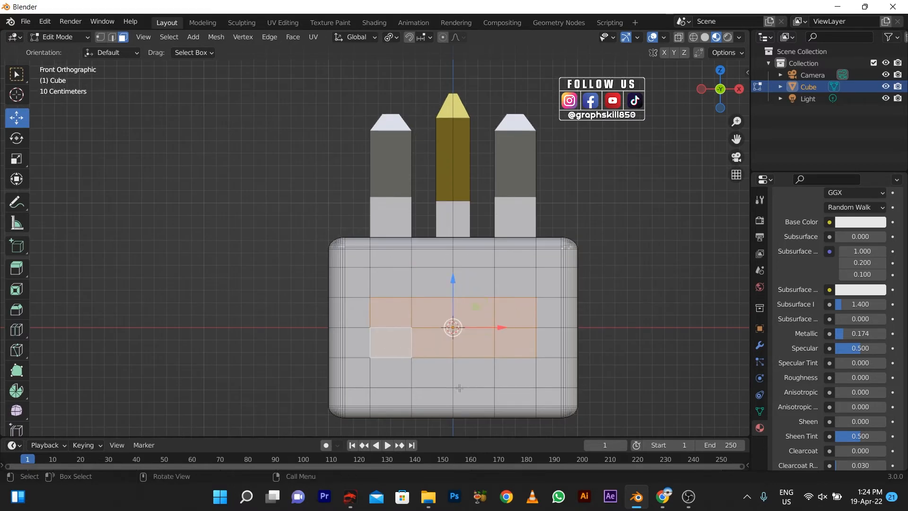
pyautogui.press('i')
pyautogui.click(475, 391)
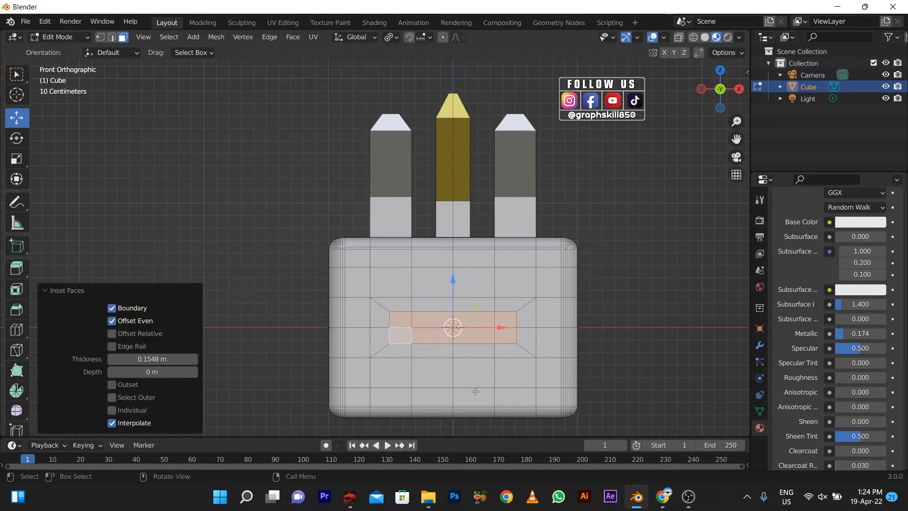
# Scale the inset faces along X to about 0.696
pyautogui.press('s')
pyautogui.press('x')
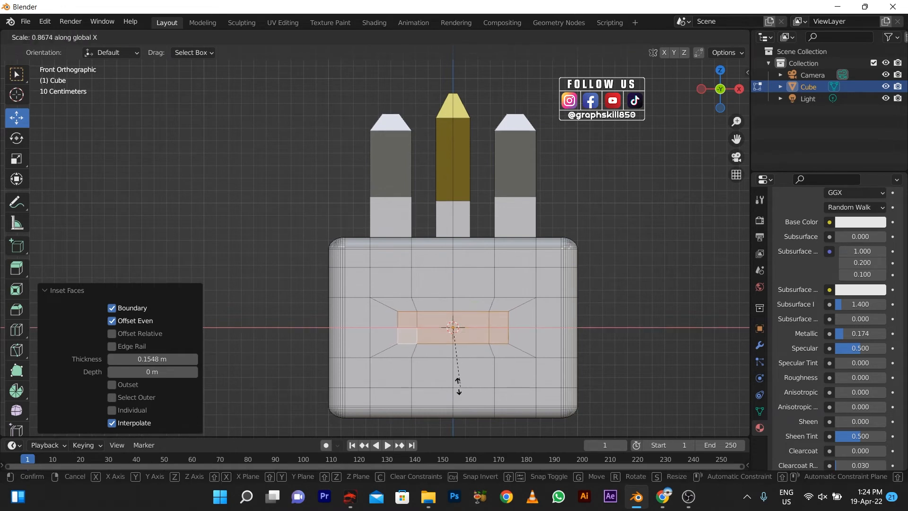
pyautogui.click(411, 357)
pyautogui.press('s')
pyautogui.press('y')
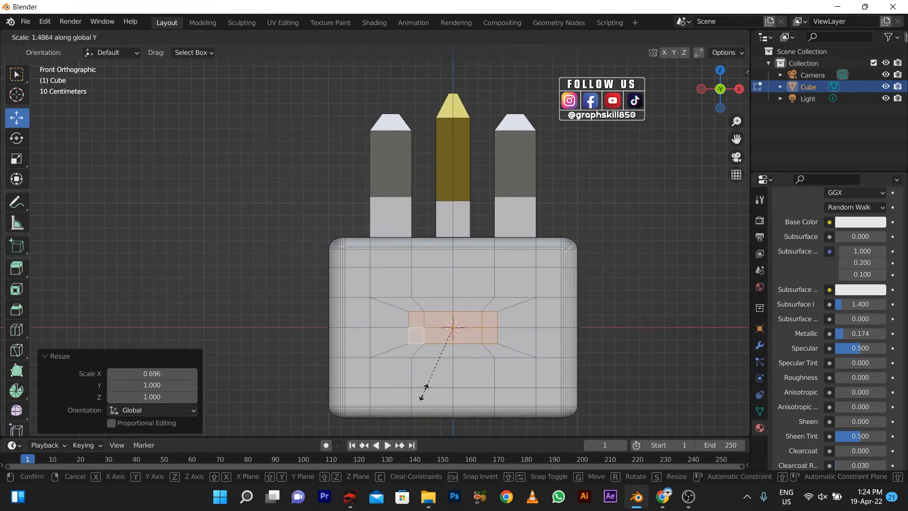
pyautogui.press('Escape')
# Extrude the narrowed inset faces inward to form a rectangular port recess in the body
pyautogui.moveTo(442, 369); pyautogui.dragTo(321, 273, button='middle')
pyautogui.press('e')
pyautogui.click(412, 312)
pyautogui.press('Tab')
pyautogui.press('Tab')
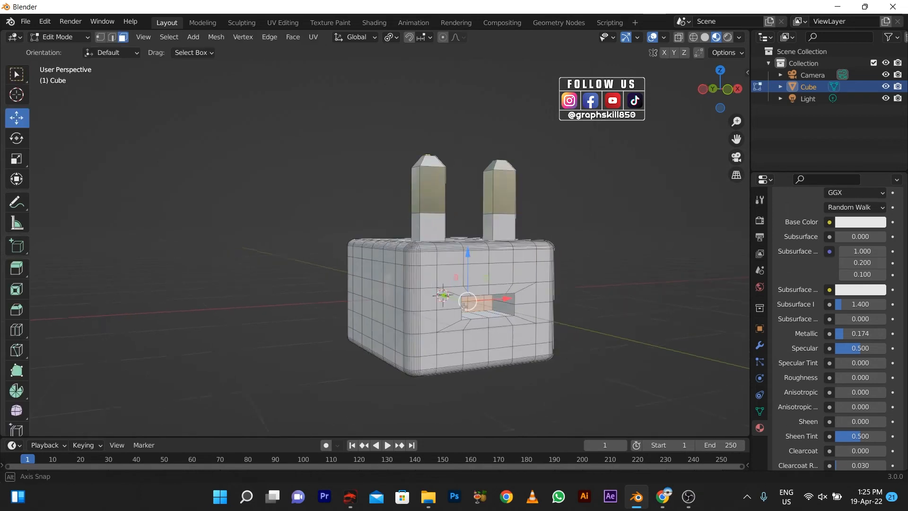
# Expand the selection to the recess's inner walls and assign a new fourth material to them
pyautogui.press('ctrl+KP_Add')
pyautogui.scroll(12, 854, 217)
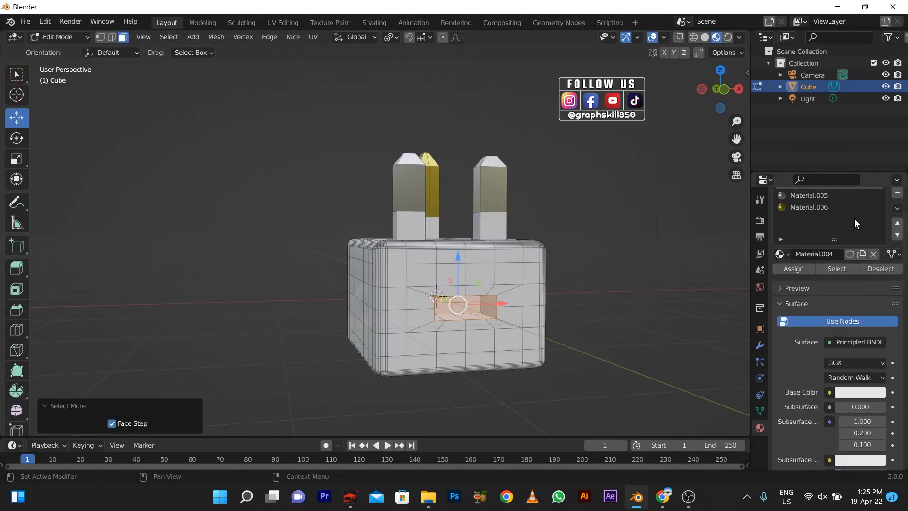
pyautogui.click(804, 305)
# Set the recess material's base color to near-black, its metallic to 0.670 and its roughness to 0.206
pyautogui.click(851, 430)
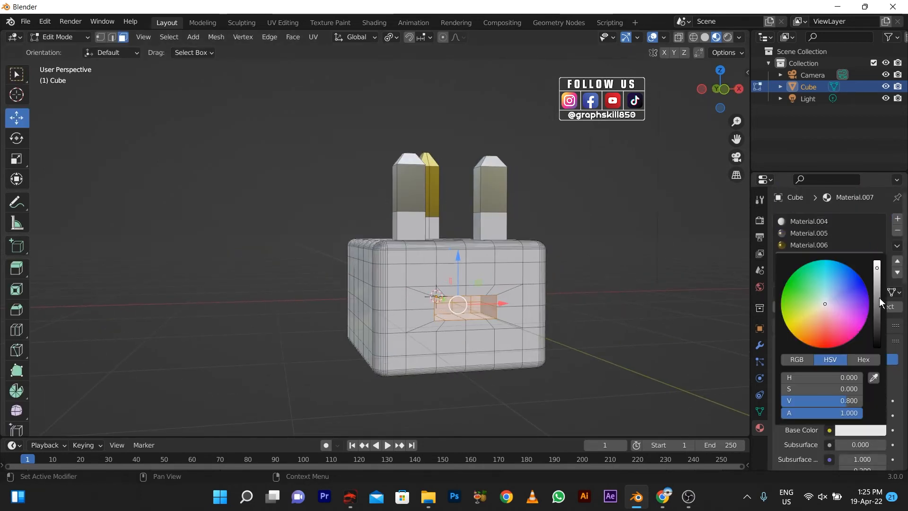
pyautogui.moveTo(878, 297); pyautogui.dragTo(878, 342)
pyautogui.moveTo(525, 340)
pyautogui.mouseDown(button='middle')
pyautogui.moveTo(565, 359)
pyautogui.moveTo(507, 341)
pyautogui.mouseUp(button='middle')
pyautogui.scroll(2, 507, 341)
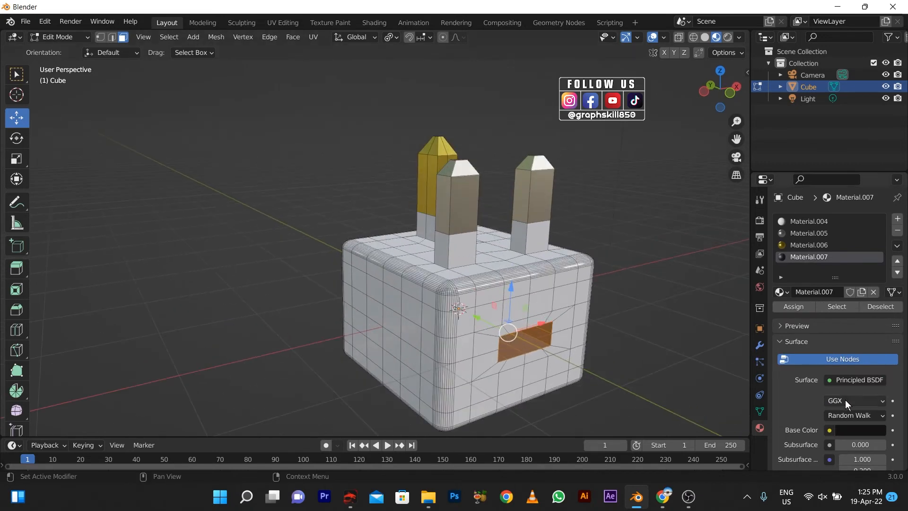
pyautogui.scroll(-8, 844, 400)
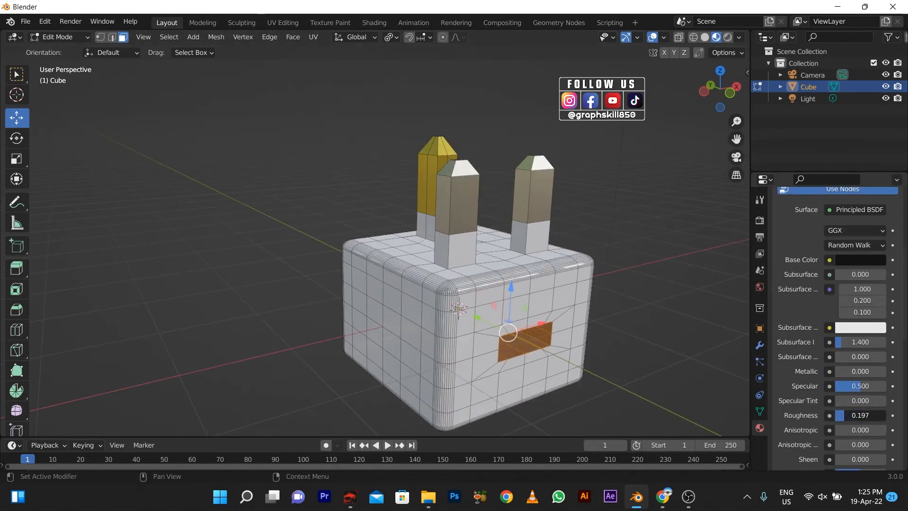
pyautogui.press('Tab')
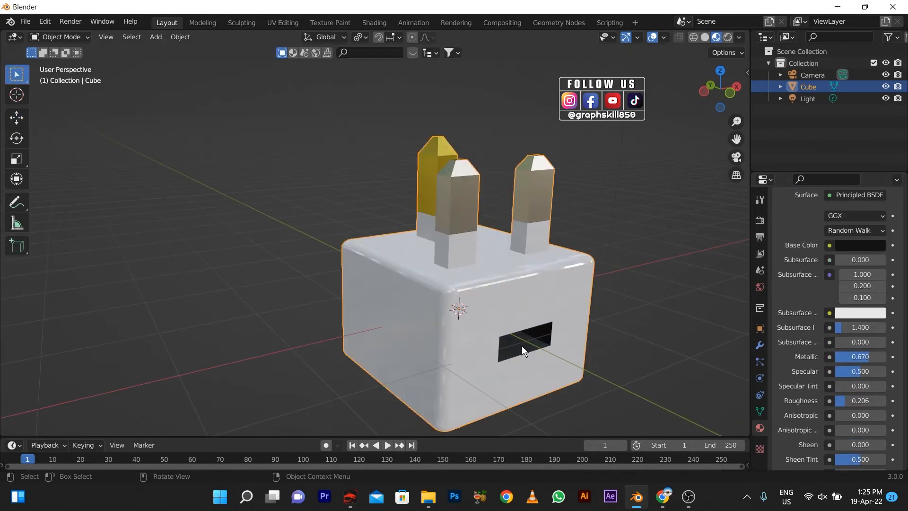
# Select the floor faces of the port recess and extrude them upward by about 0.03 m to form a raised tongue
pyautogui.press('Tab')
pyautogui.moveTo(522, 346); pyautogui.dragTo(473, 313, button='middle')
pyautogui.scroll(3, 477, 277)
pyautogui.click(486, 371)
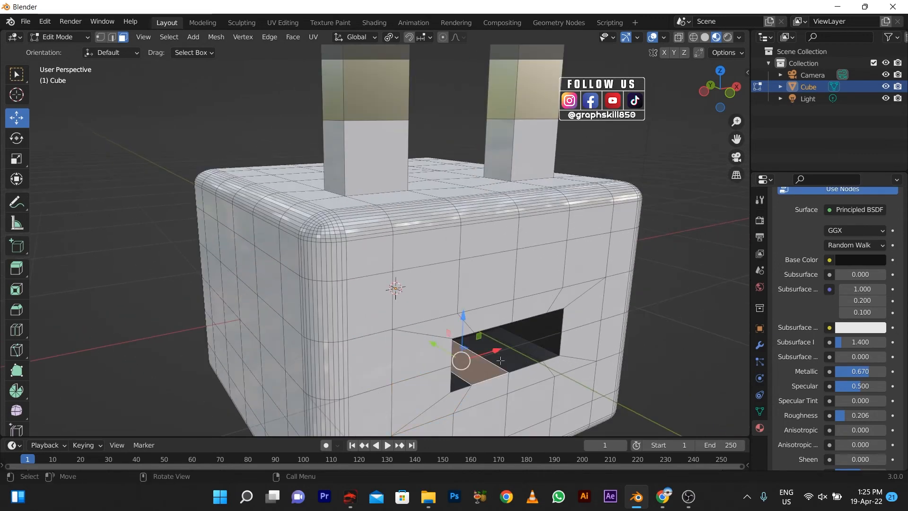
pyautogui.keyDown('shift'); pyautogui.click(457, 386); pyautogui.keyUp('shift')
pyautogui.keyDown('shift'); pyautogui.click(507, 361); pyautogui.keyUp('shift')
pyautogui.keyDown('shift'); pyautogui.click(529, 348); pyautogui.keyUp('shift')
pyautogui.press('e')
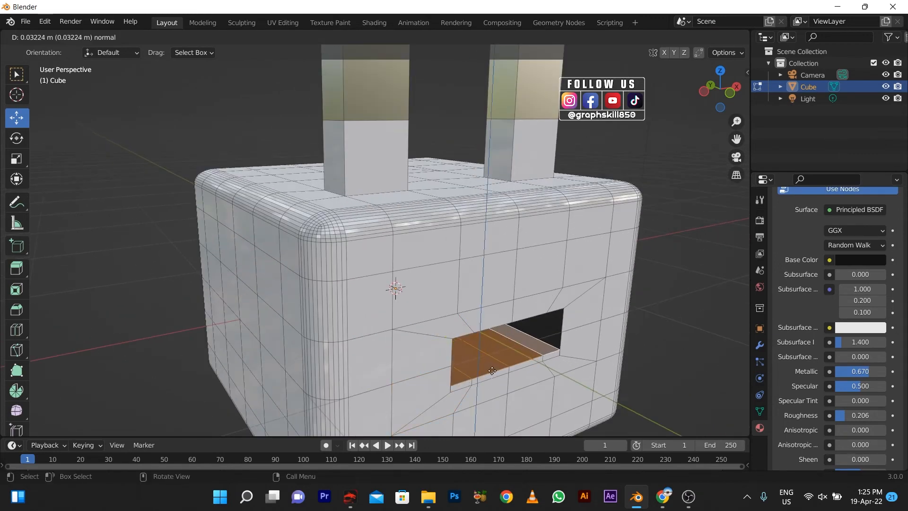
pyautogui.click(493, 370)
# Add the tongue's front faces to the selection and assign a new fifth material to the whole tongue
pyautogui.keyDown('shift'); pyautogui.click(462, 386); pyautogui.keyUp('shift')
pyautogui.keyDown('shift'); pyautogui.click(491, 376); pyautogui.keyUp('shift')
pyautogui.keyDown('shift'); pyautogui.click(524, 376); pyautogui.keyUp('shift')
pyautogui.keyDown('shift'); pyautogui.click(525, 376); pyautogui.keyUp('shift')
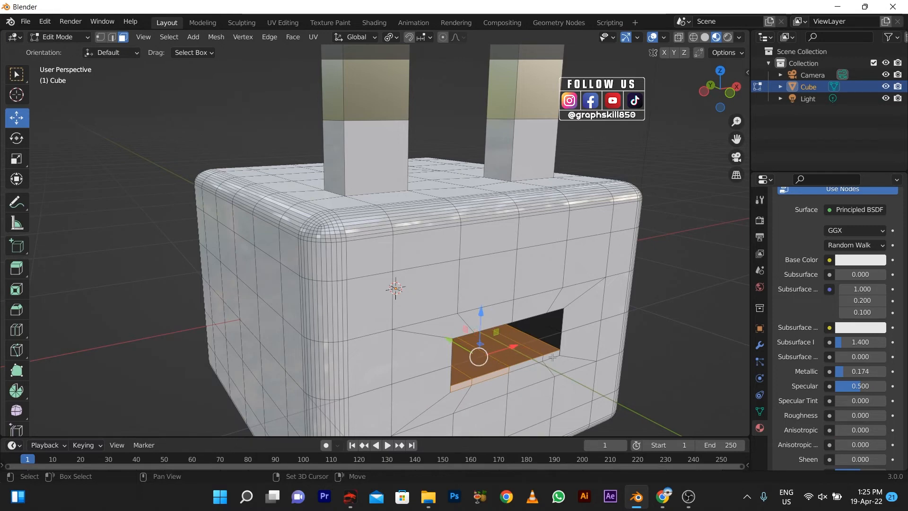
pyautogui.scroll(9, 847, 265)
pyautogui.click(897, 221)
pyautogui.click(810, 293)
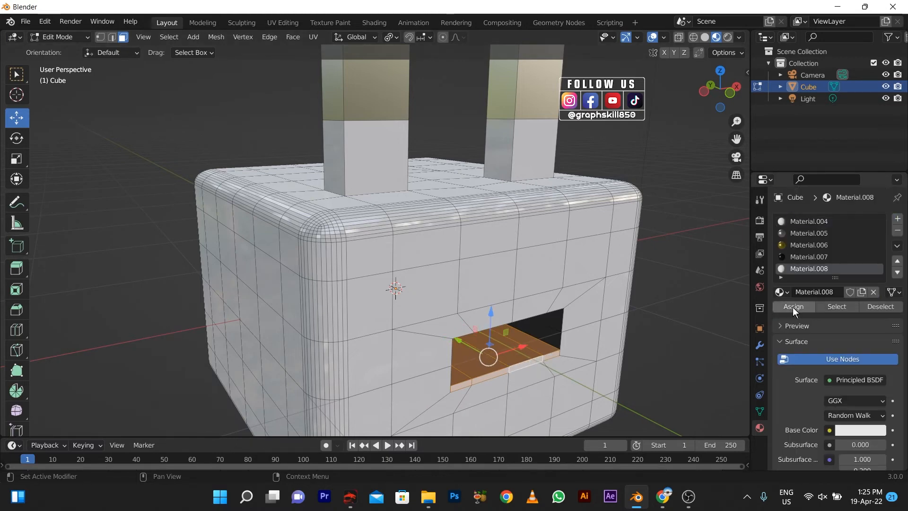
pyautogui.click(793, 307)
# Set the tongue material's base color to a saturated blue
pyautogui.scroll(-5, 824, 393)
pyautogui.scroll(-5, 824, 393)
pyautogui.click(860, 221)
pyautogui.click(846, 69)
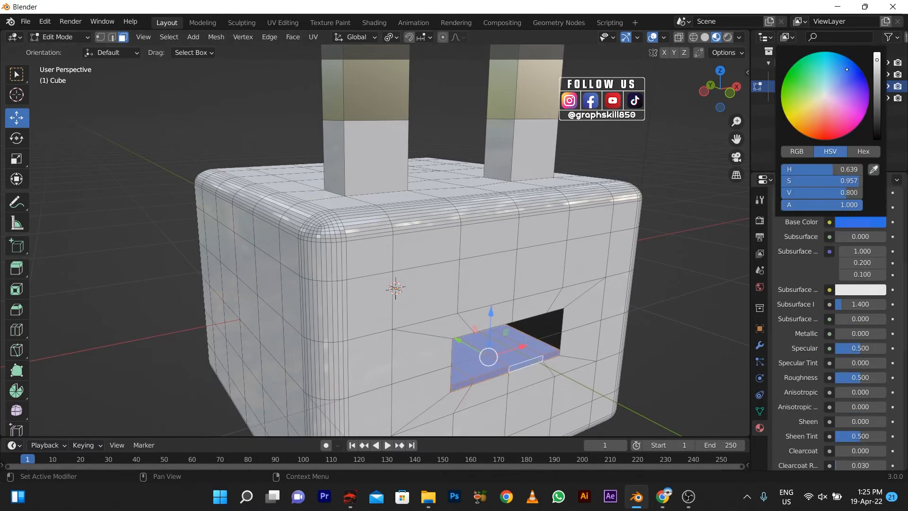
pyautogui.moveTo(877, 64)
pyautogui.mouseDown()
pyautogui.moveTo(877, 80)
pyautogui.moveTo(877, 67)
pyautogui.mouseUp()
pyautogui.moveTo(859, 75)
pyautogui.mouseDown()
pyautogui.moveTo(840, 73)
pyautogui.moveTo(874, 69)
pyautogui.mouseUp()
pyautogui.scroll(-2, 437, 300)
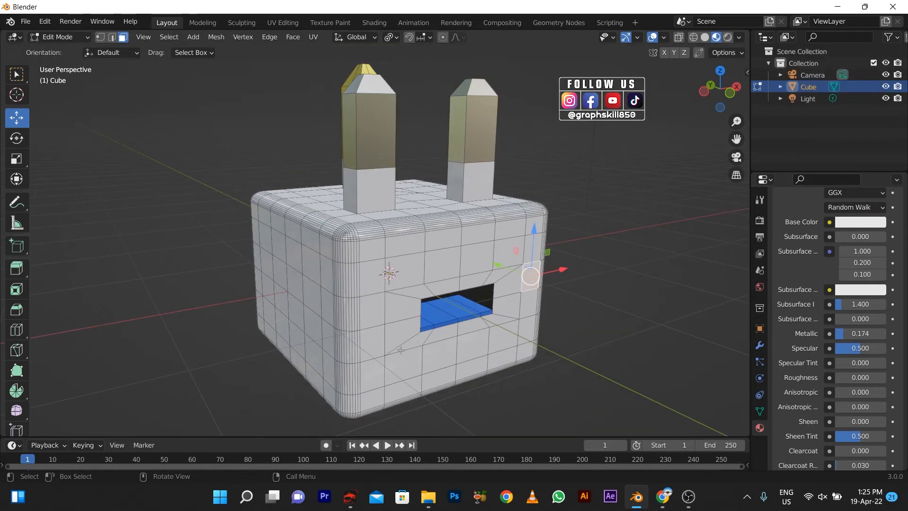
# Return to Object Mode, darken the tongue material's blue base color and set its roughness to 0.225
pyautogui.moveTo(437, 300); pyautogui.dragTo(467, 312, button='middle')
pyautogui.scroll(-2, 461, 331)
pyautogui.moveTo(461, 346); pyautogui.dragTo(374, 283, button='middle')
pyautogui.press('Tab')
pyautogui.scroll(8, 854, 272)
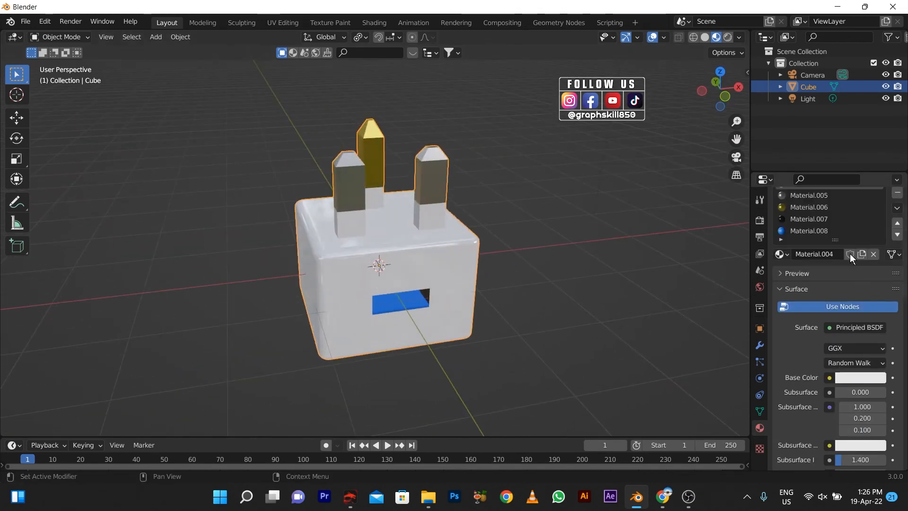
pyautogui.click(819, 259)
pyautogui.click(821, 268)
pyautogui.click(860, 415)
pyautogui.moveTo(878, 261); pyautogui.dragTo(877, 286)
pyautogui.scroll(-2, 736, 372)
pyautogui.scroll(-6, 850, 427)
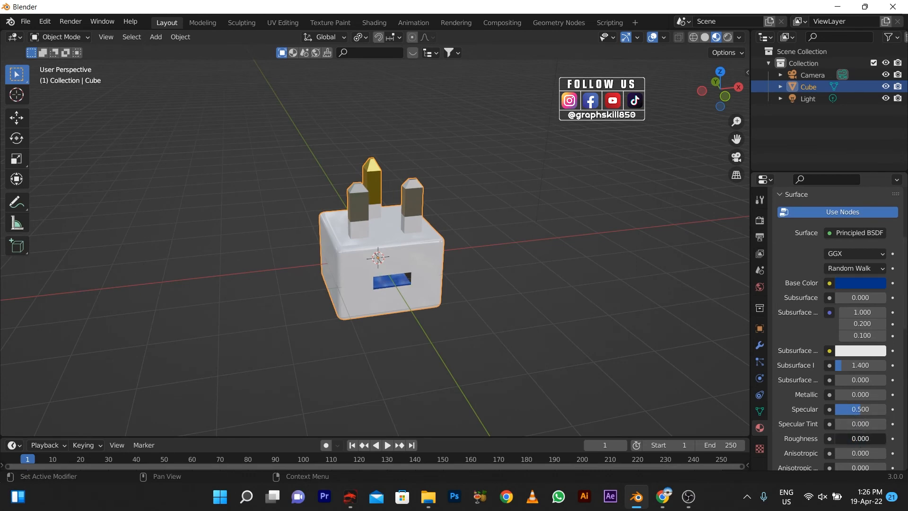
# Select the central vertex on the body's side beside the port and grow the selection to the four faces around it
pyautogui.moveTo(438, 355); pyautogui.dragTo(345, 315, button='middle')
pyautogui.keyDown('shift'); pyautogui.moveTo(318, 274); pyautogui.dragTo(399, 284, button='middle'); pyautogui.keyUp('shift')
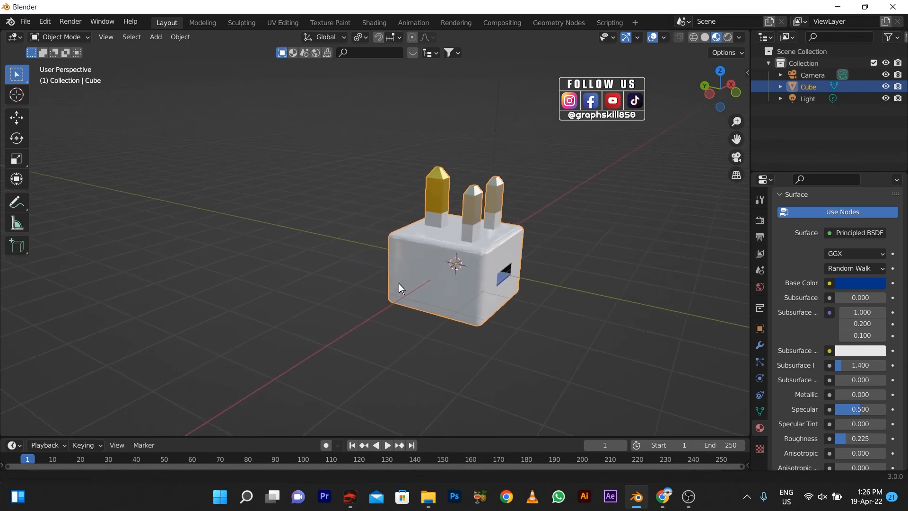
pyautogui.press('Tab')
pyautogui.scroll(3, 428, 291)
pyautogui.click(435, 290)
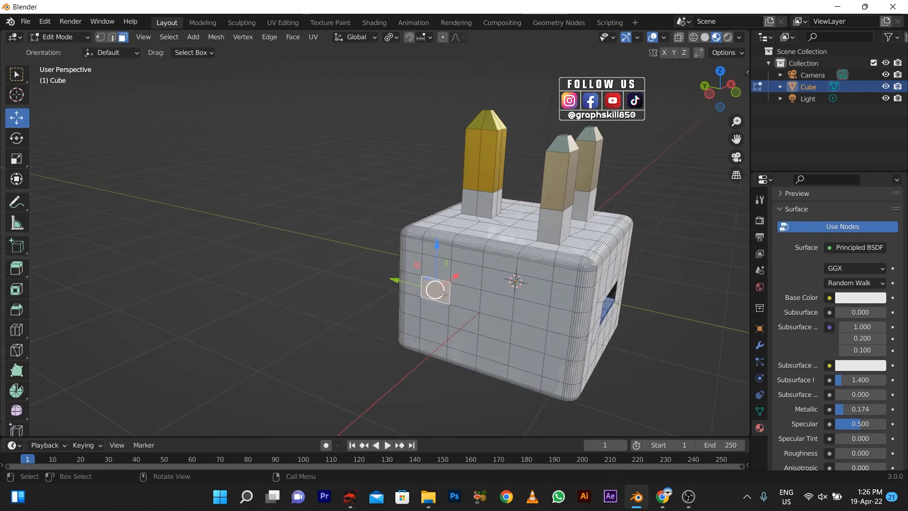
pyautogui.click(479, 316)
pyautogui.click(101, 38)
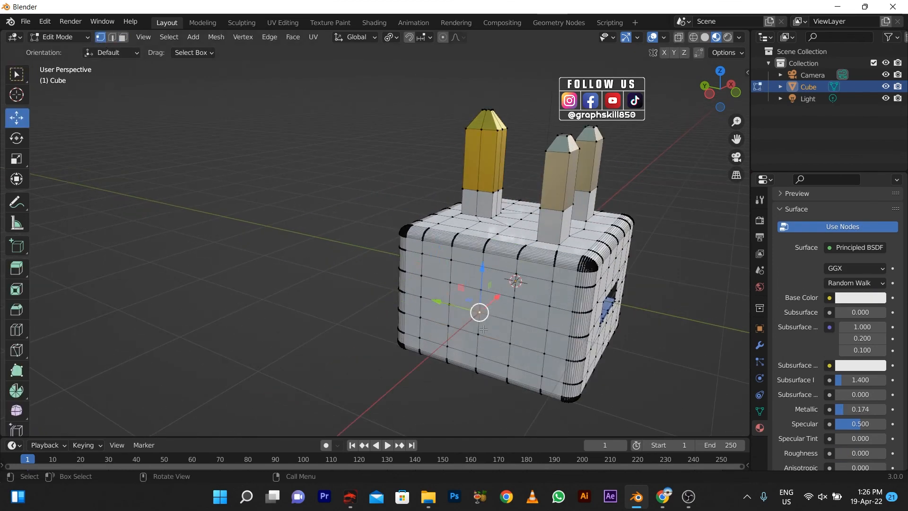
pyautogui.press('ctrl+KP_Add')
# Extrude the four selected side faces inward by about 0.069 m to form a square recess and check the shape
pyautogui.moveTo(493, 302); pyautogui.dragTo(483, 311)
pyautogui.hotkey('ctrl', 'z')
pyautogui.press('e')
pyautogui.click(421, 285)
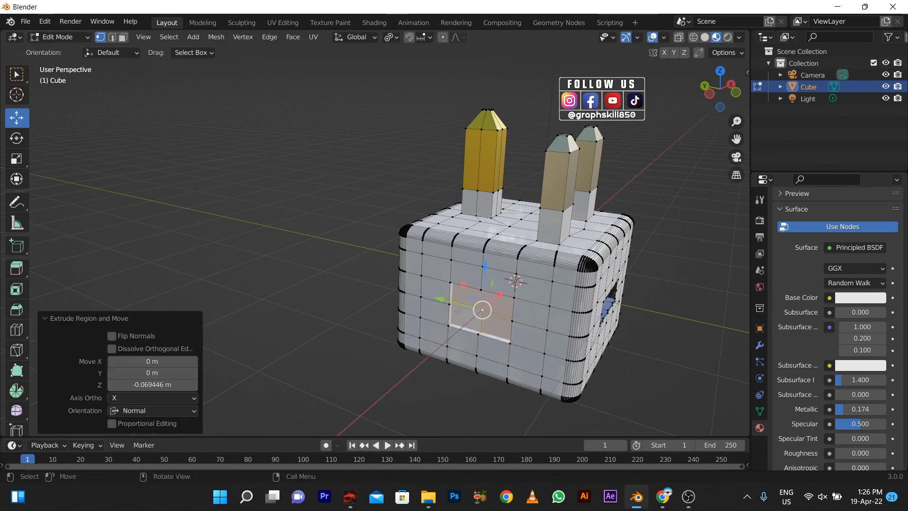
pyautogui.press('Tab')
pyautogui.moveTo(403, 308); pyautogui.dragTo(379, 306, button='middle')
pyautogui.press('Tab')
pyautogui.scroll(1, 433, 332)
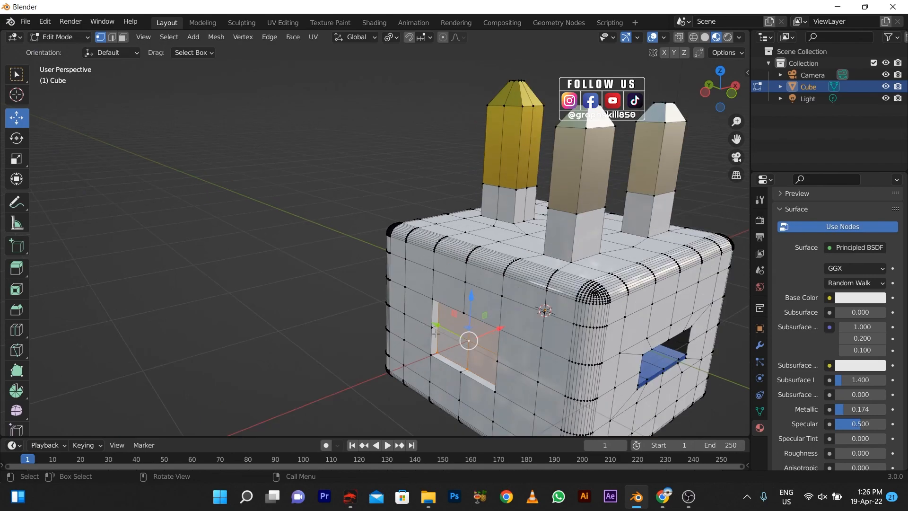